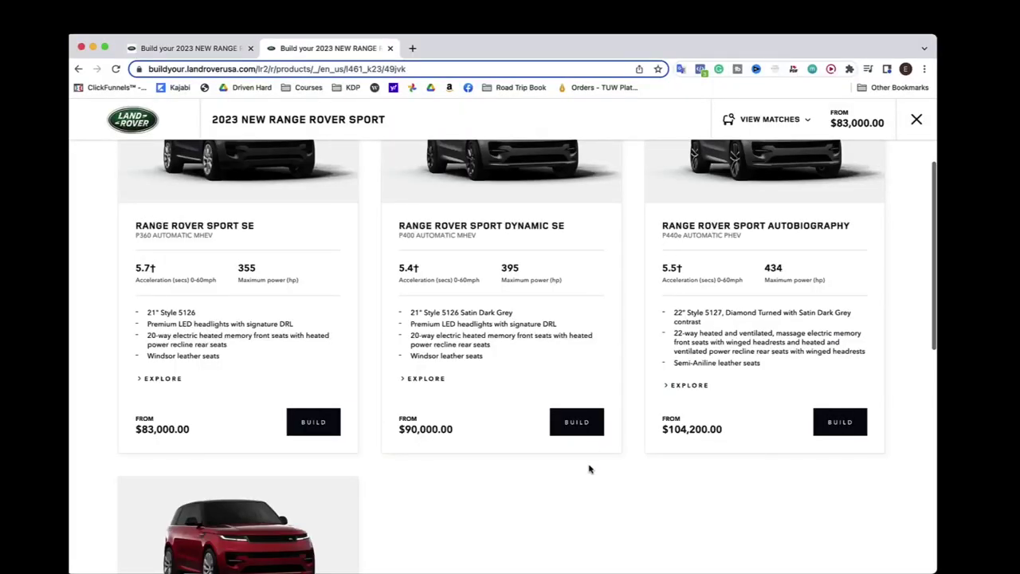
Step: Scroll up and down through the model listing on the current page
scroll(522, 368, up, 2)
scroll(522, 368, up, 1)
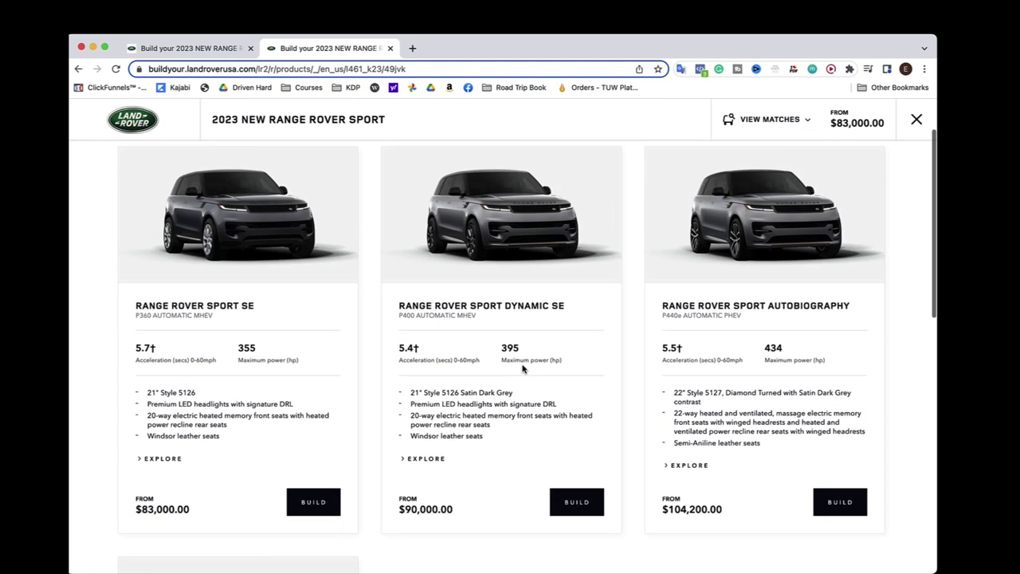
scroll(522, 368, up, 2)
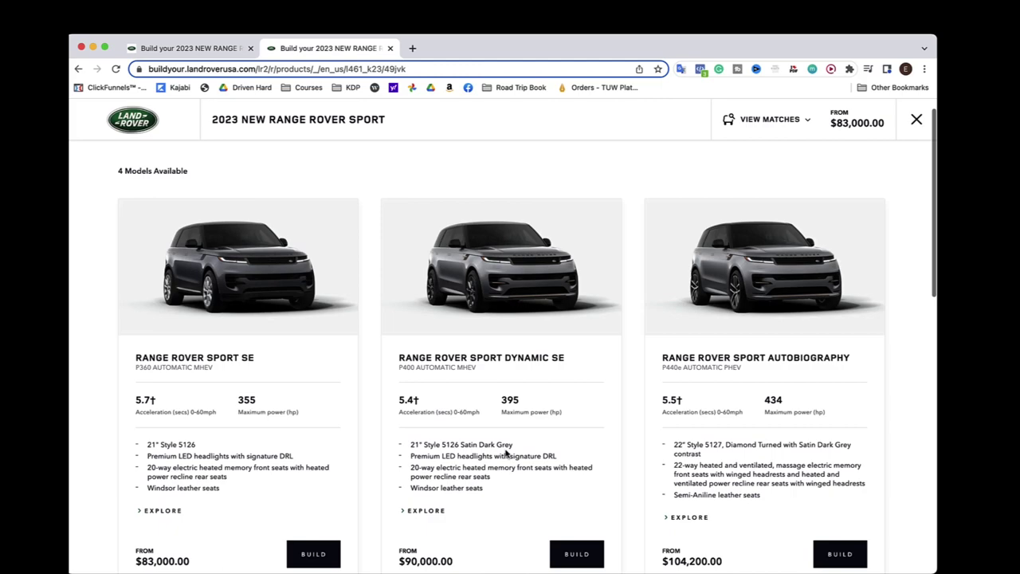
scroll(714, 447, down, 3)
scroll(712, 449, down, 2)
scroll(713, 449, up, 2)
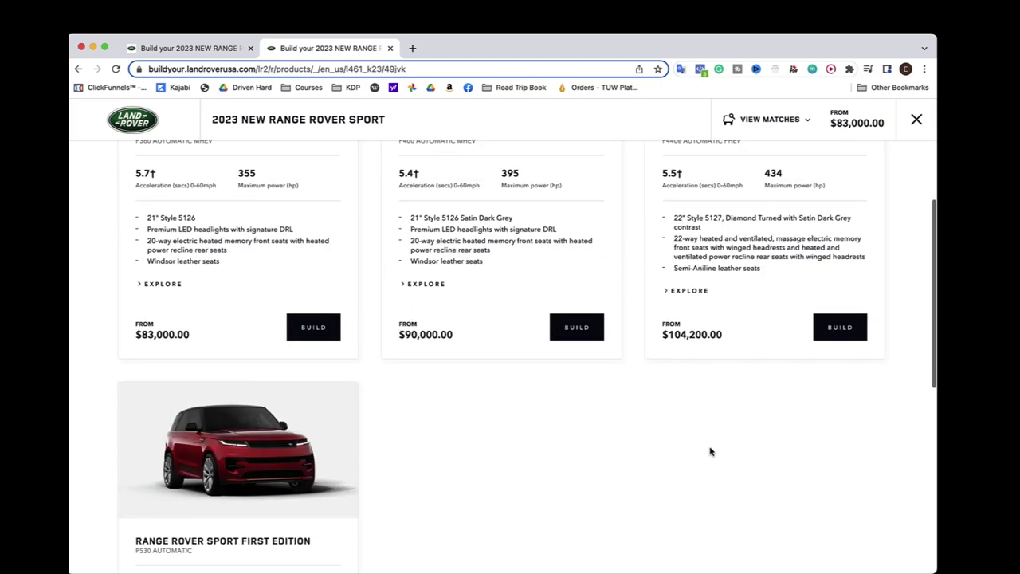
scroll(712, 449, down, 6)
scroll(200, 227, up, 10)
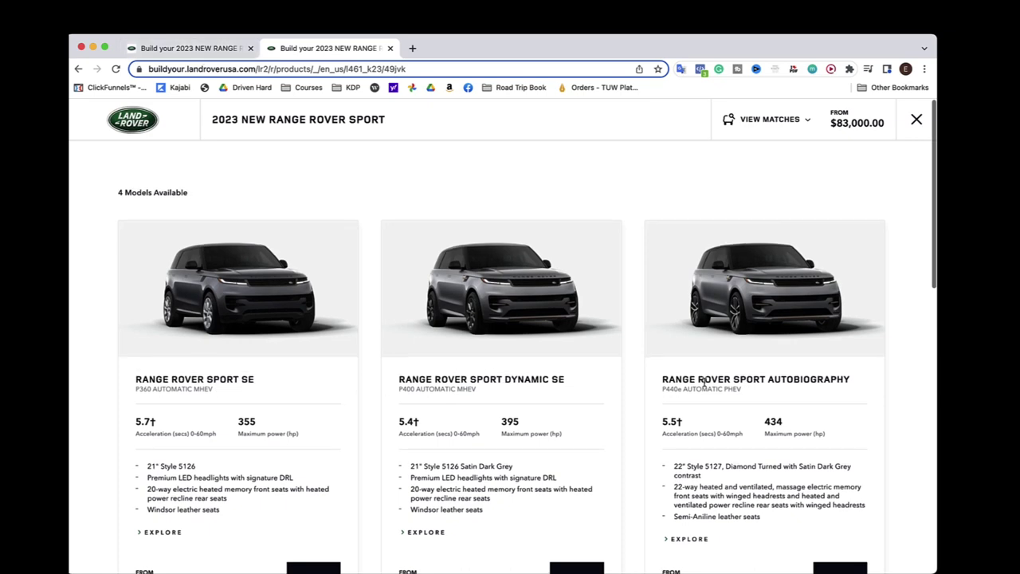
scroll(704, 383, down, 3)
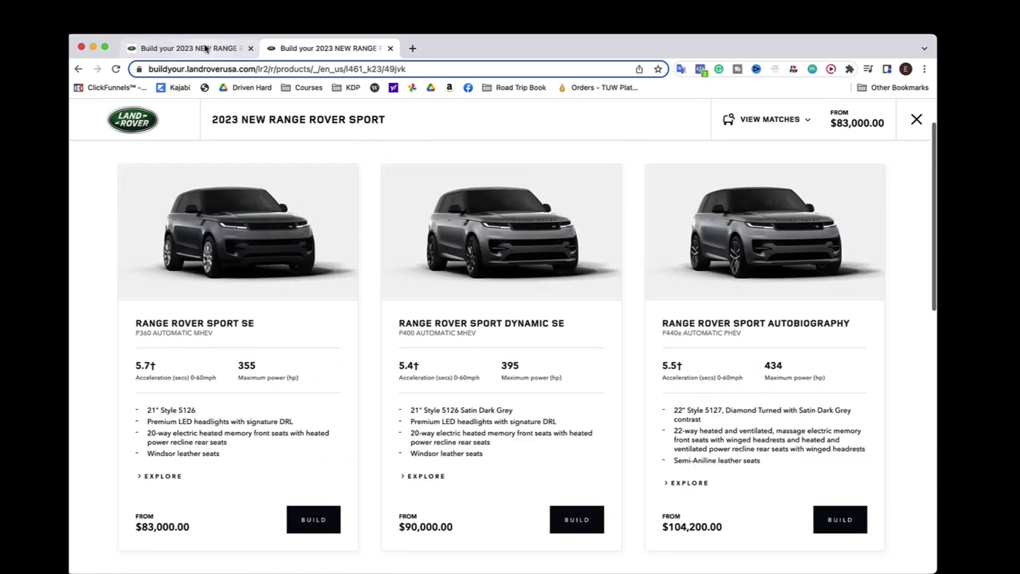
Step: Switch to the landrover.ca build tab and browse the Range Rover Sport models and prices
click(196, 48)
scroll(360, 510, down, 2)
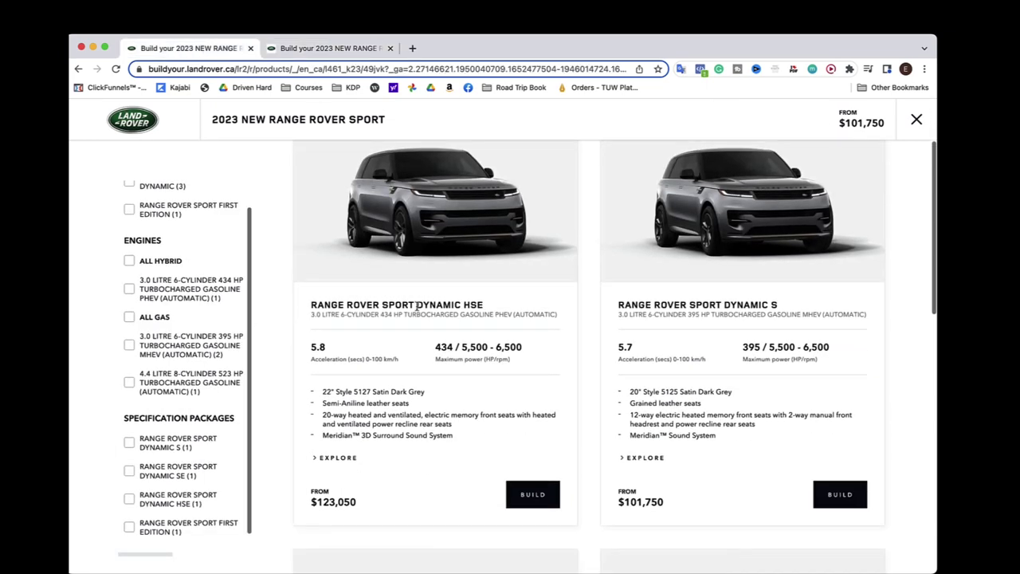
scroll(836, 330, down, 3)
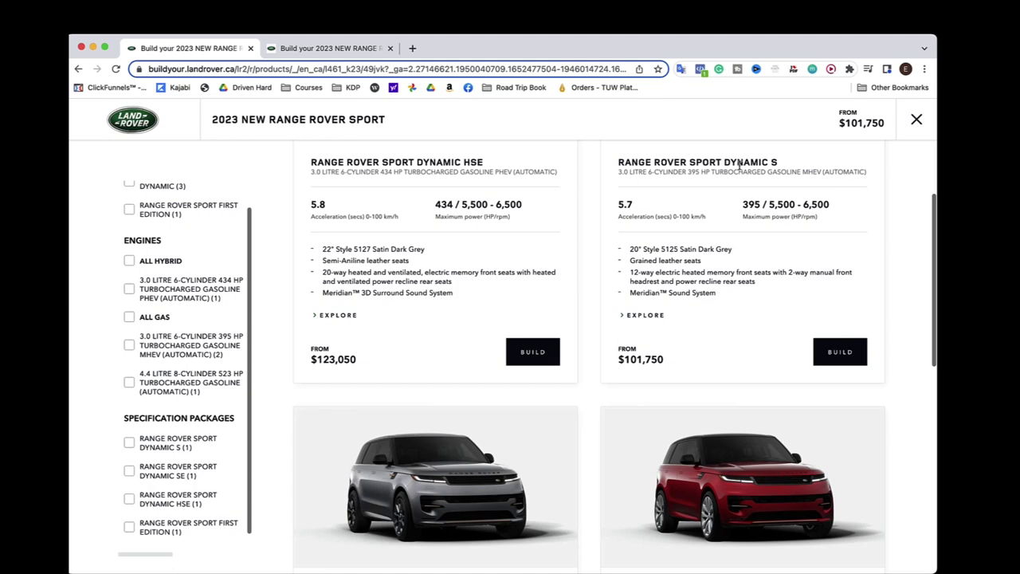
scroll(768, 168, down, 2)
scroll(767, 168, down, 2)
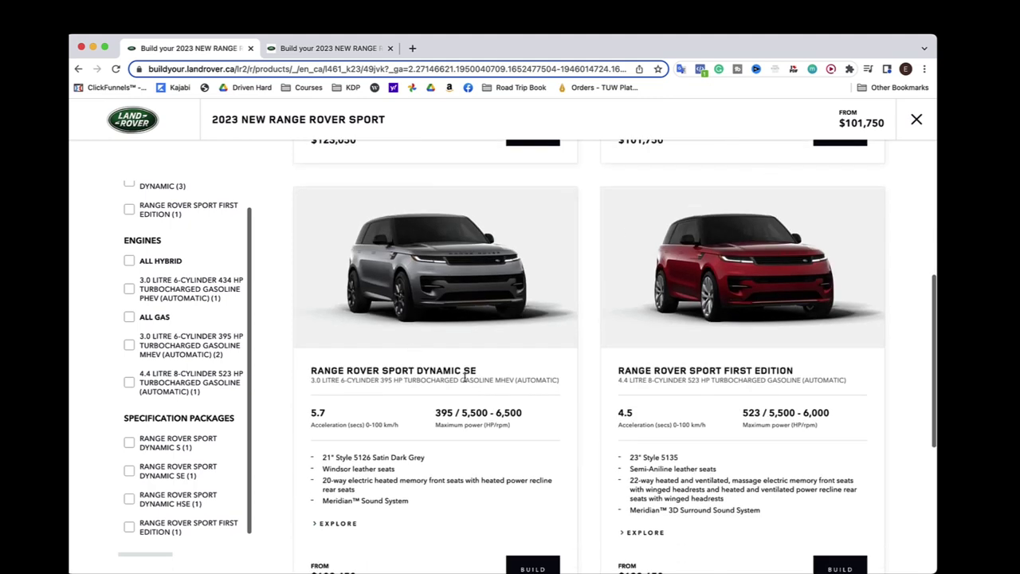
scroll(827, 434, down, 6)
scroll(827, 433, up, 8)
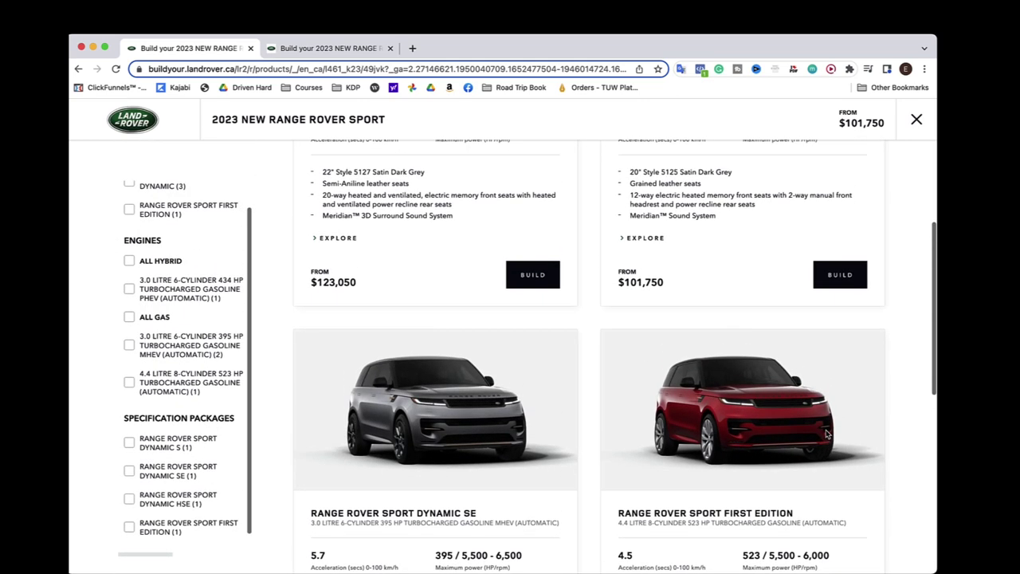
scroll(826, 433, up, 3)
scroll(826, 434, up, 2)
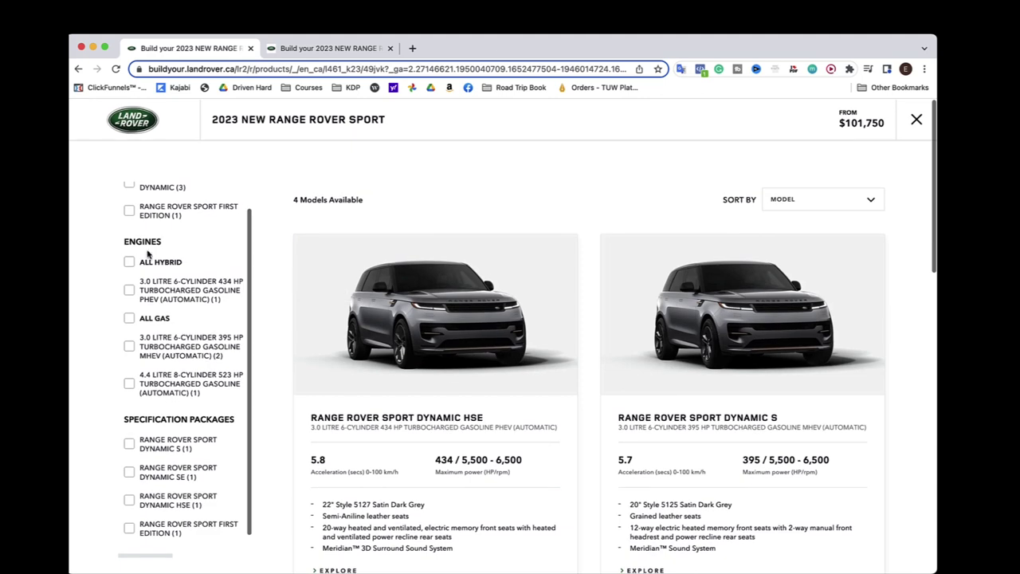
scroll(148, 253, up, 1)
scroll(247, 375, down, 2)
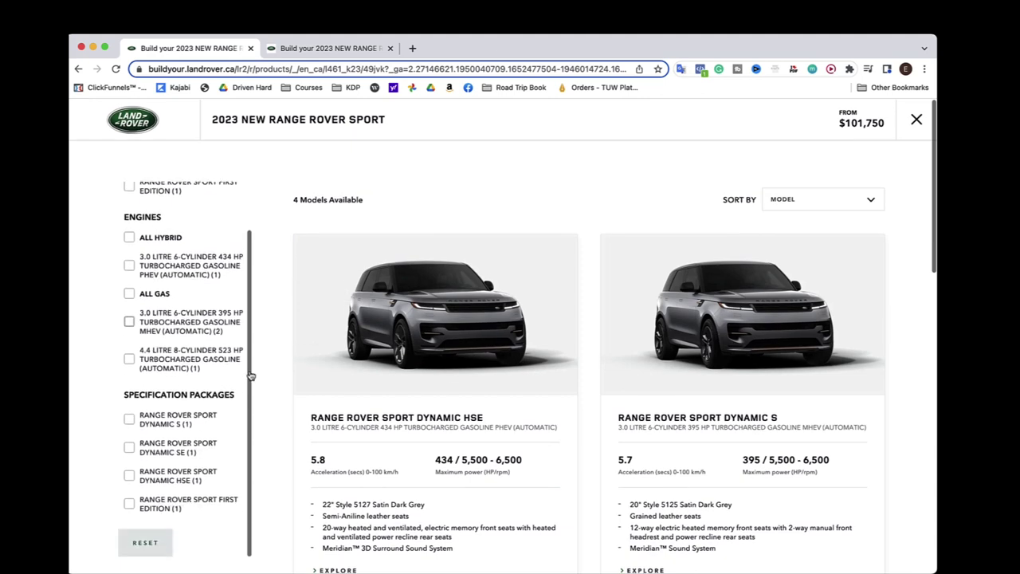
scroll(356, 403, down, 4)
scroll(356, 403, down, 6)
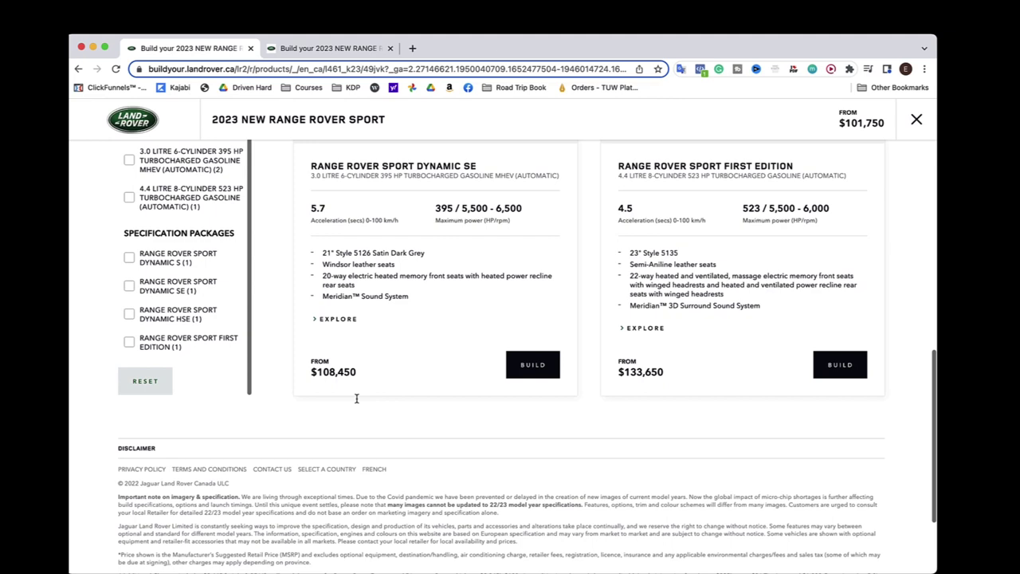
scroll(356, 402, up, 2)
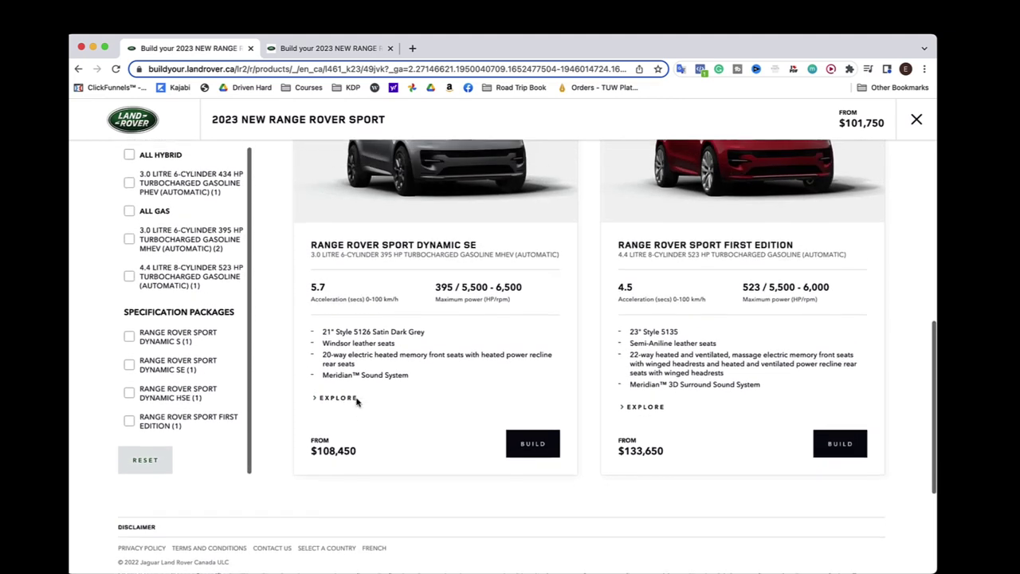
scroll(357, 402, up, 7)
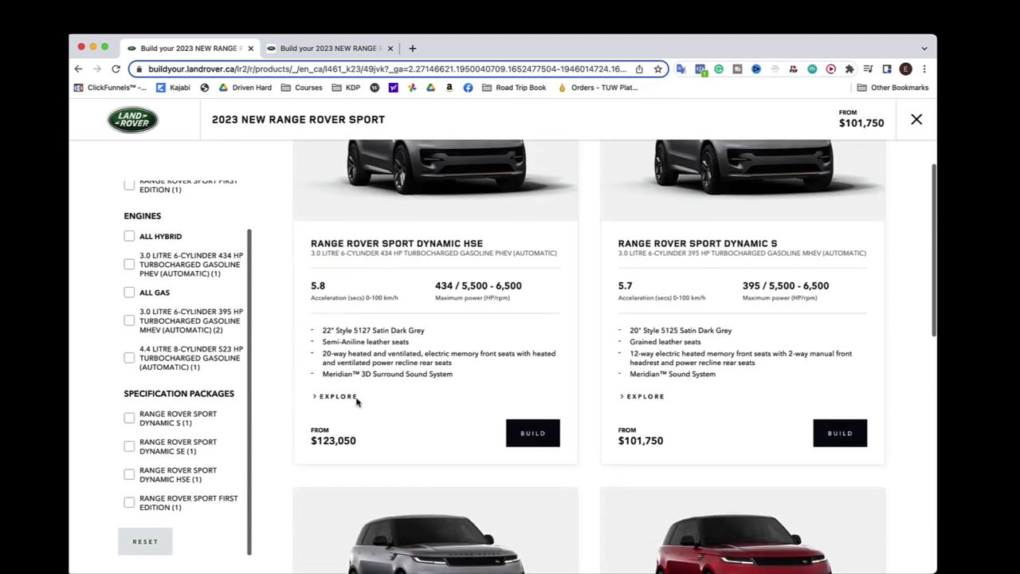
scroll(519, 406, up, 1)
scroll(558, 399, down, 2)
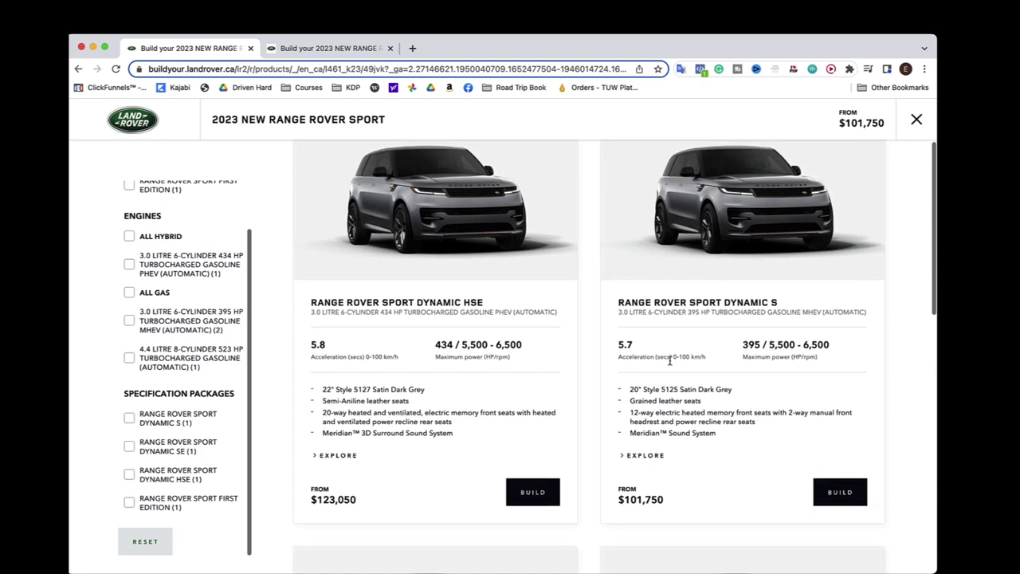
Step: Highlight the Dynamic S wheel spec, compare with the US model list, then return
drag(629, 390, 731, 390)
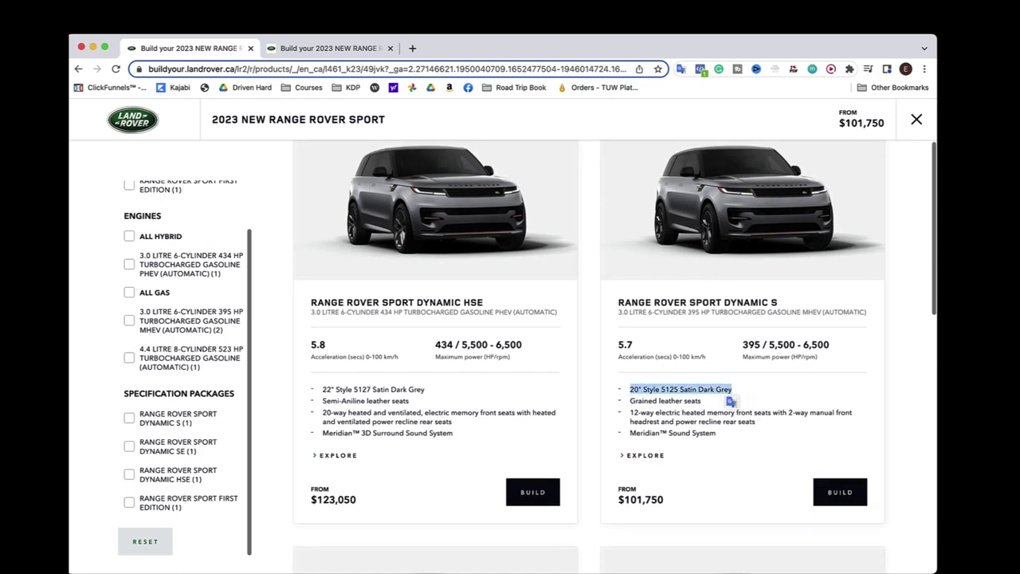
click(312, 49)
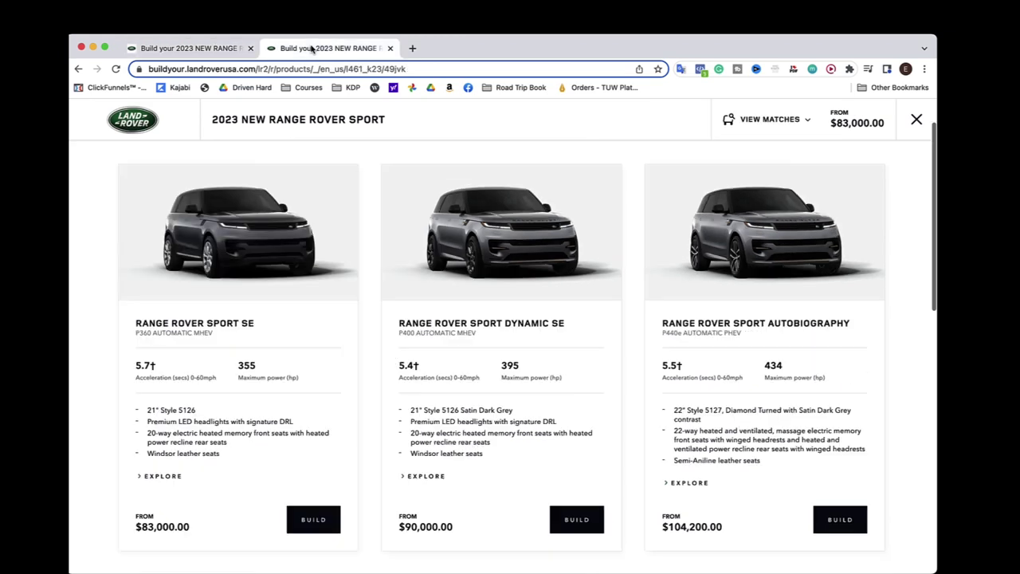
click(168, 53)
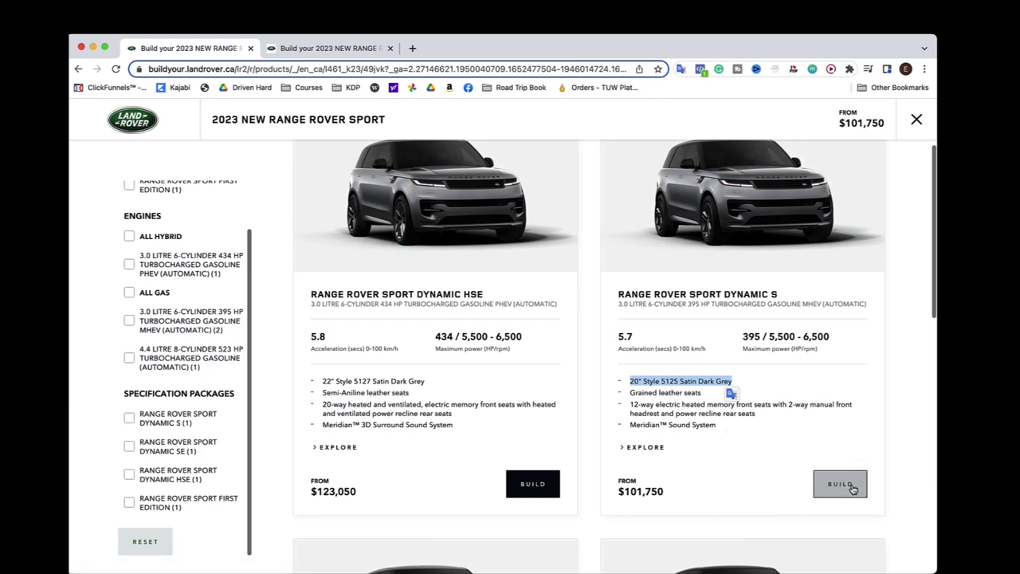
Step: Start a Dynamic S build, dismiss the semiconductor notice, and browse exterior colours, Fuji White at $0
click(847, 487)
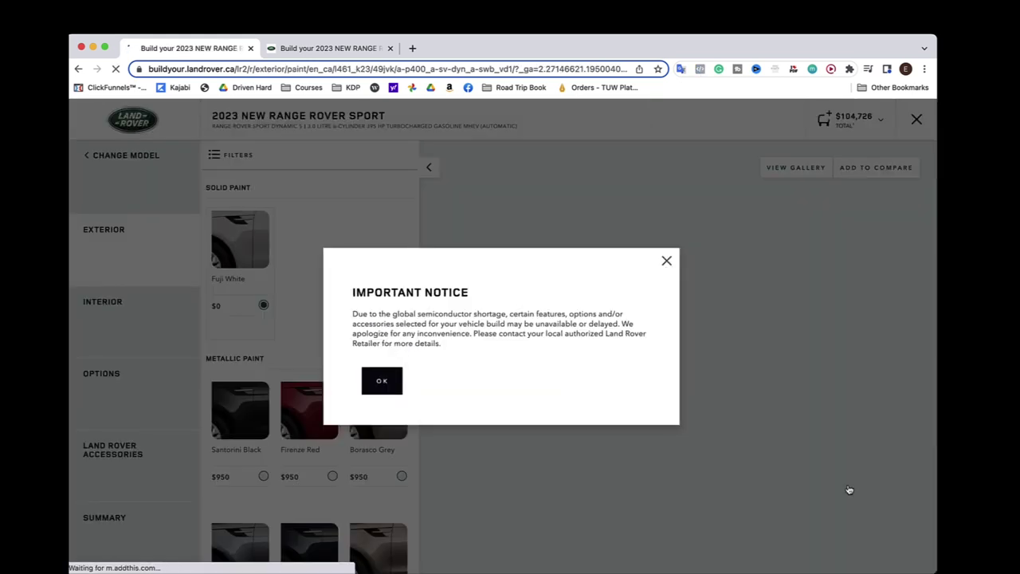
click(382, 382)
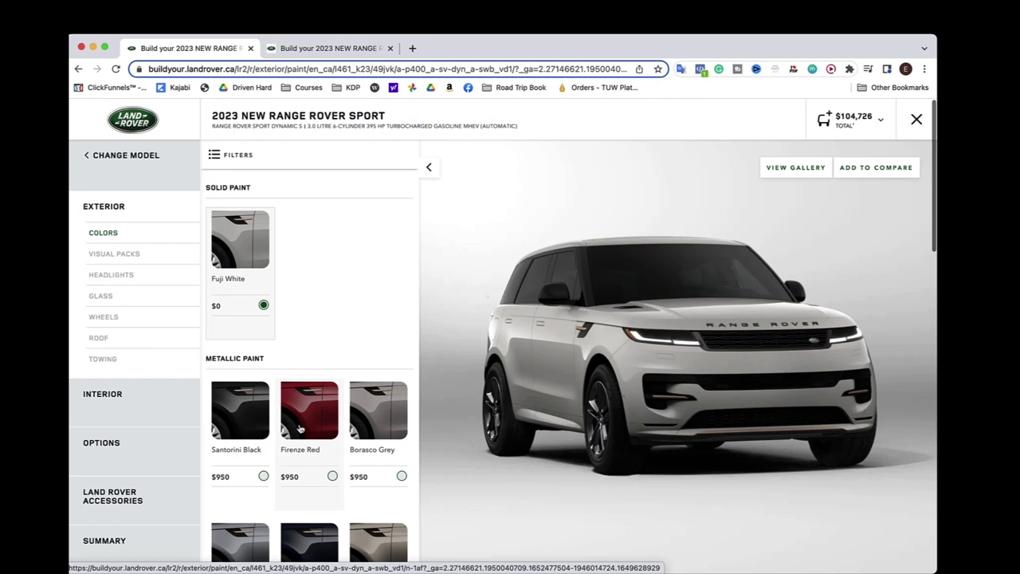
scroll(300, 429, down, 5)
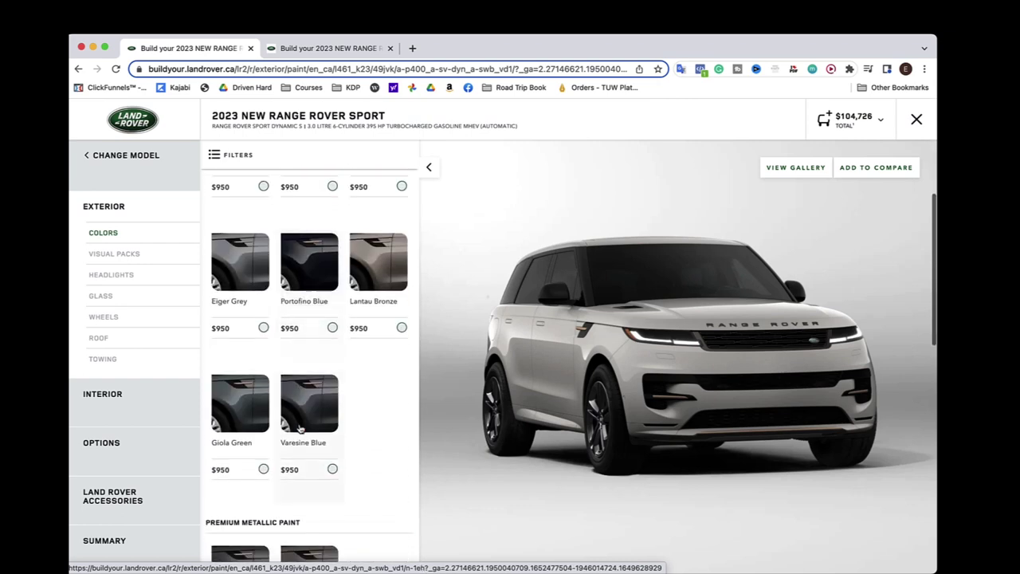
scroll(300, 428, down, 1)
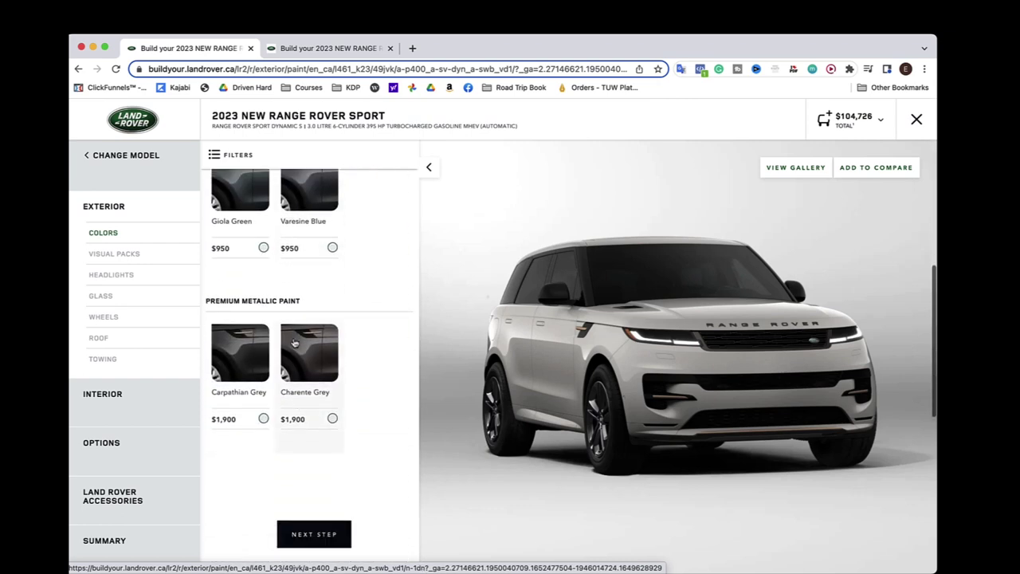
scroll(295, 343, up, 6)
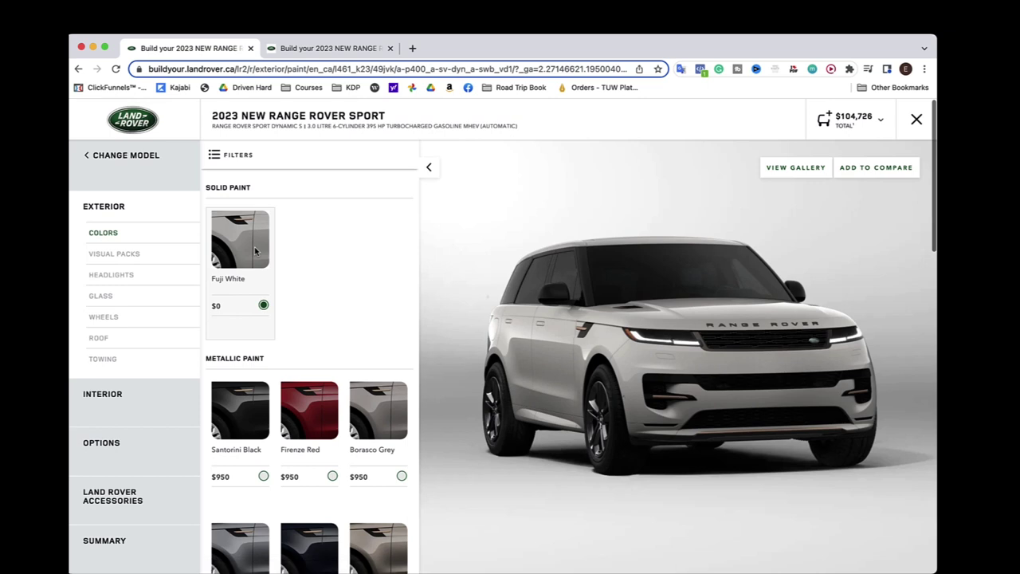
scroll(255, 252, down, 8)
scroll(255, 252, up, 3)
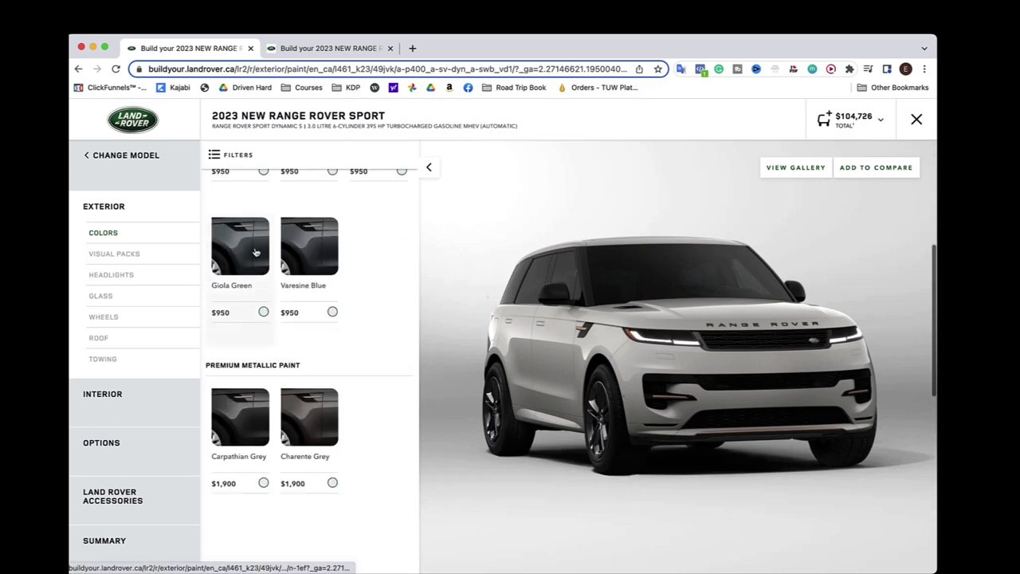
scroll(255, 252, up, 6)
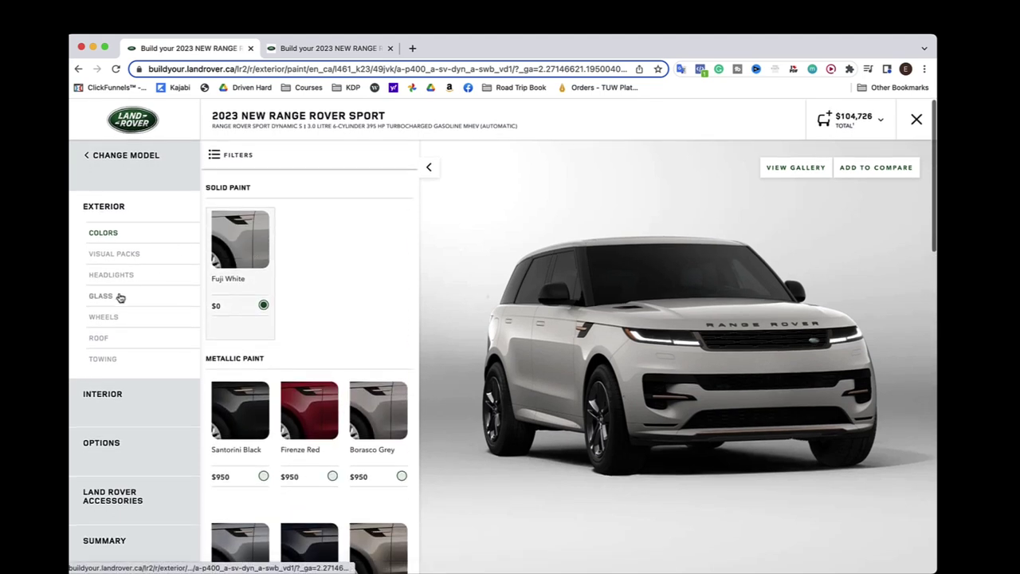
scroll(130, 298, down, 2)
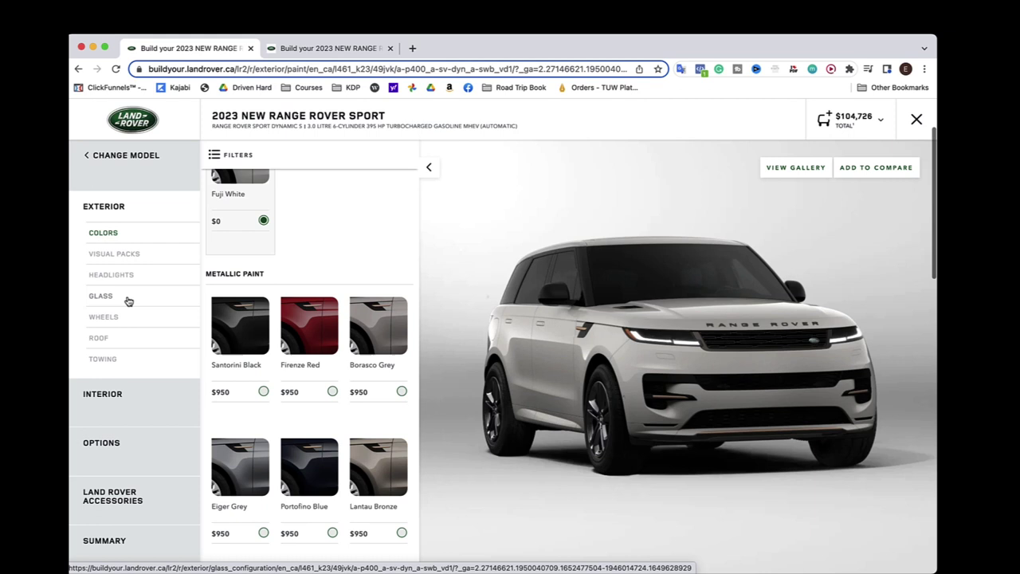
Step: Add the $800 Black Exterior Pack, $700 Pixel LED headlights and $100 front fog lights
click(129, 253)
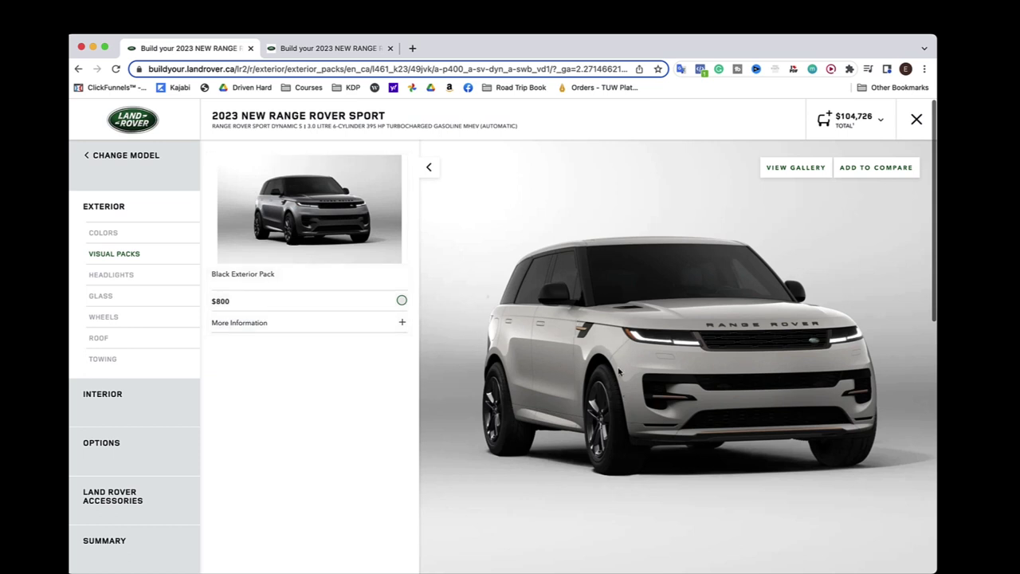
click(402, 302)
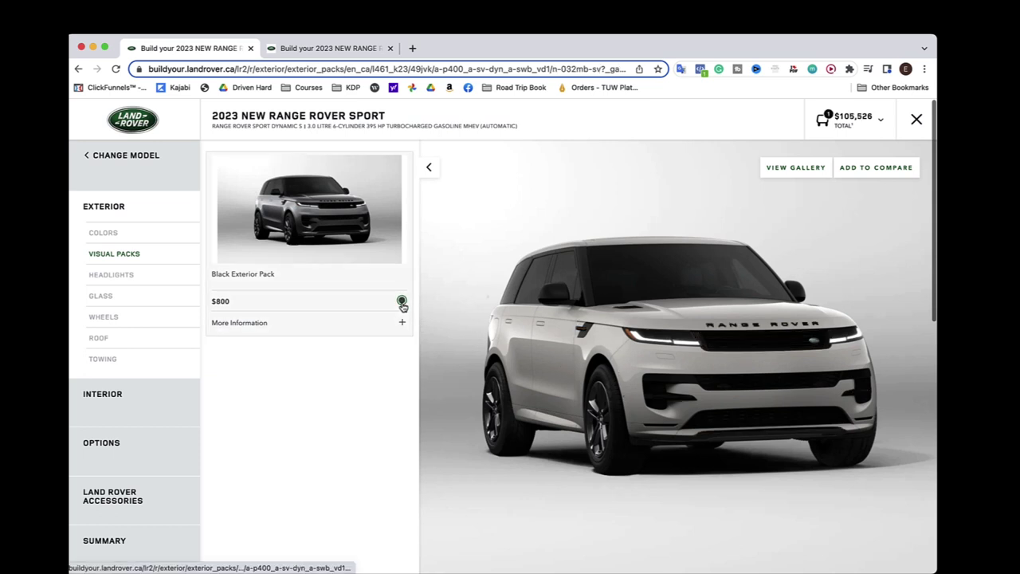
click(148, 288)
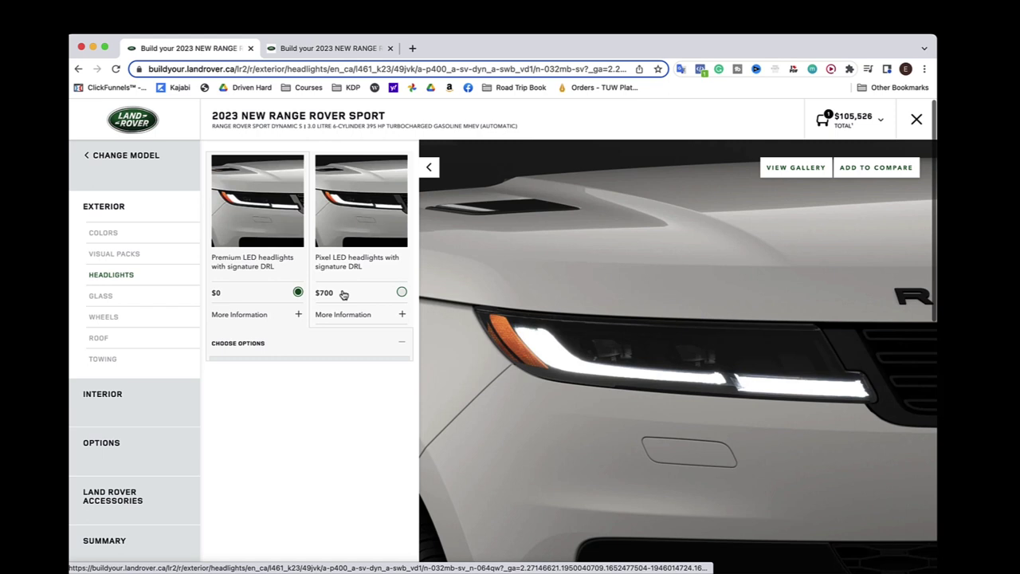
click(401, 293)
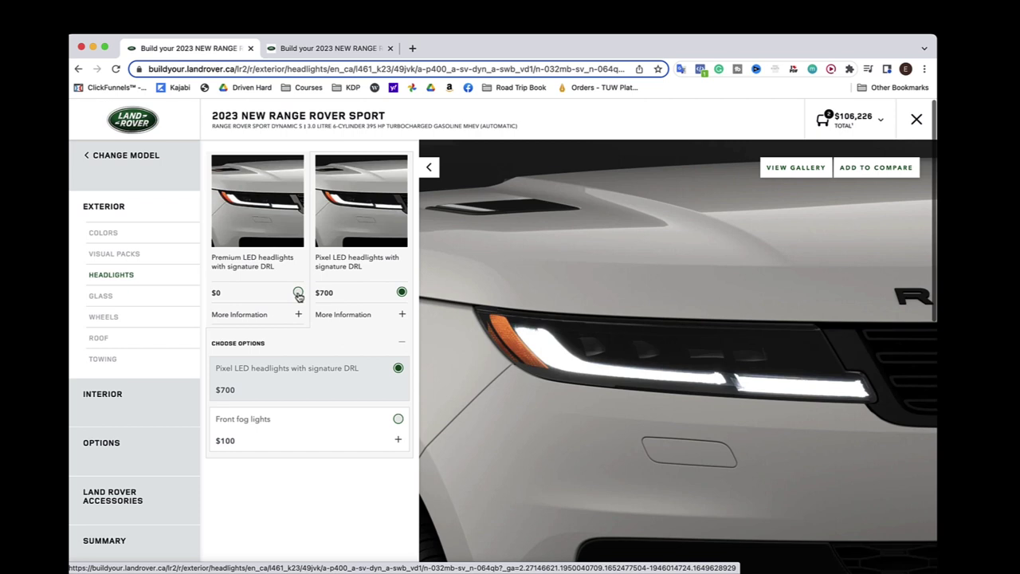
click(398, 428)
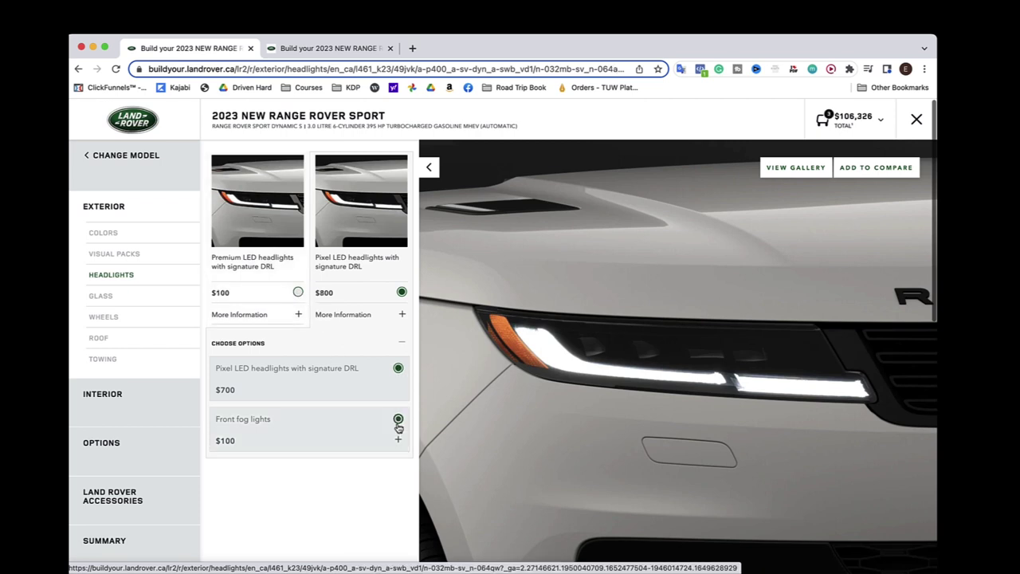
Step: Review the glass options, keeping the included $0 privacy and toughened glass, then go to wheels
click(163, 300)
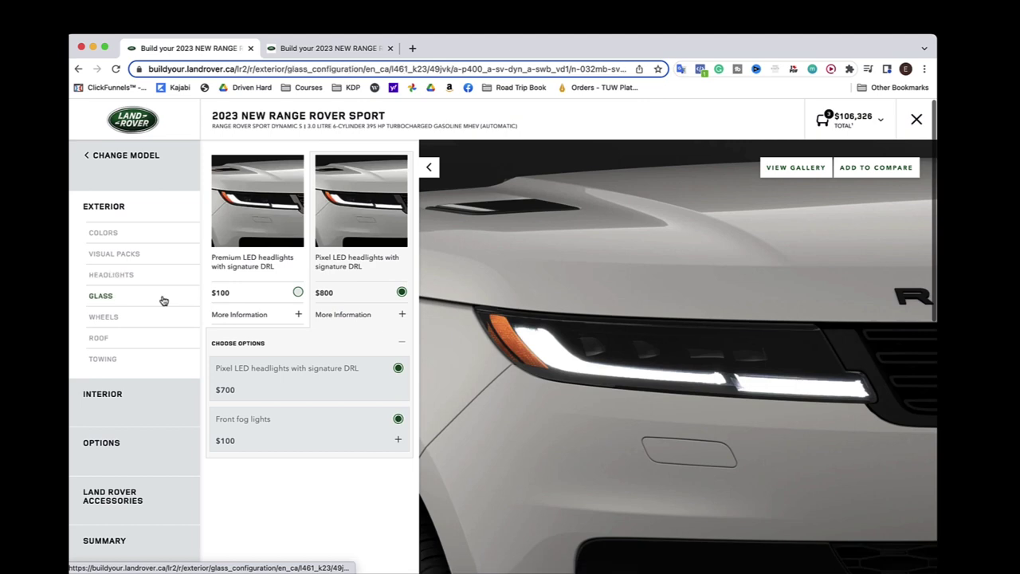
scroll(327, 340, down, 1)
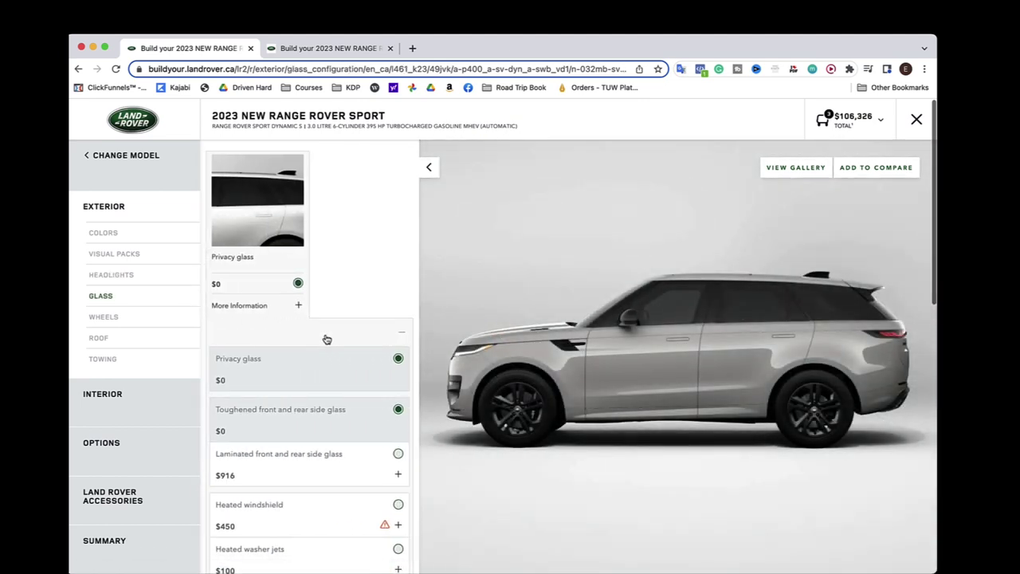
scroll(361, 434, down, 2)
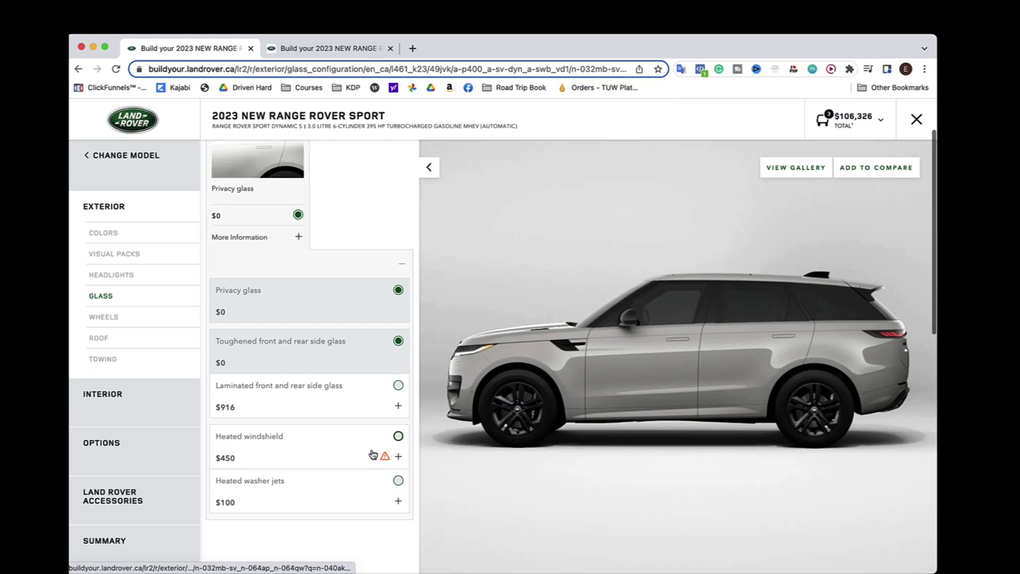
scroll(372, 454, down, 1)
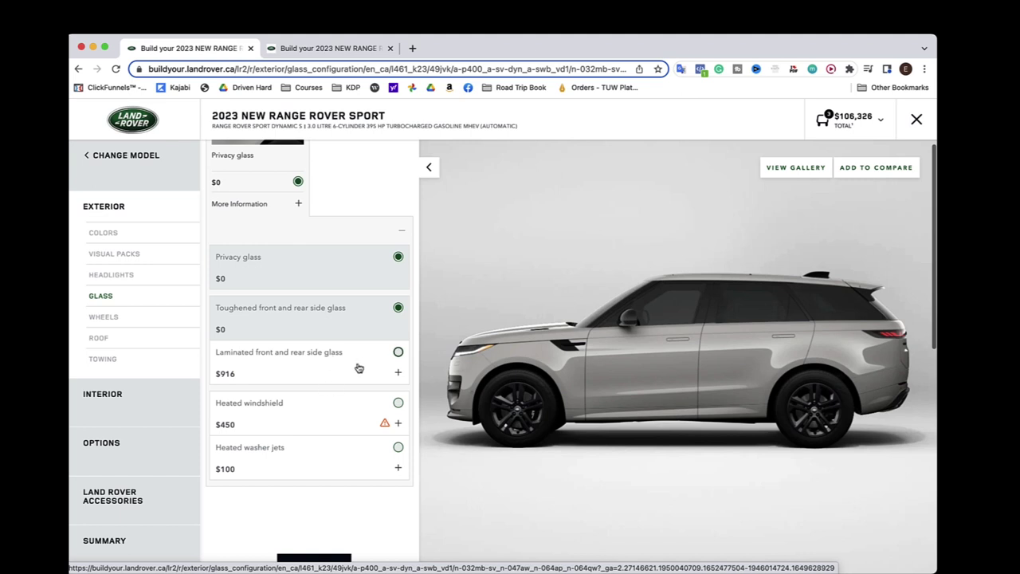
scroll(359, 367, up, 3)
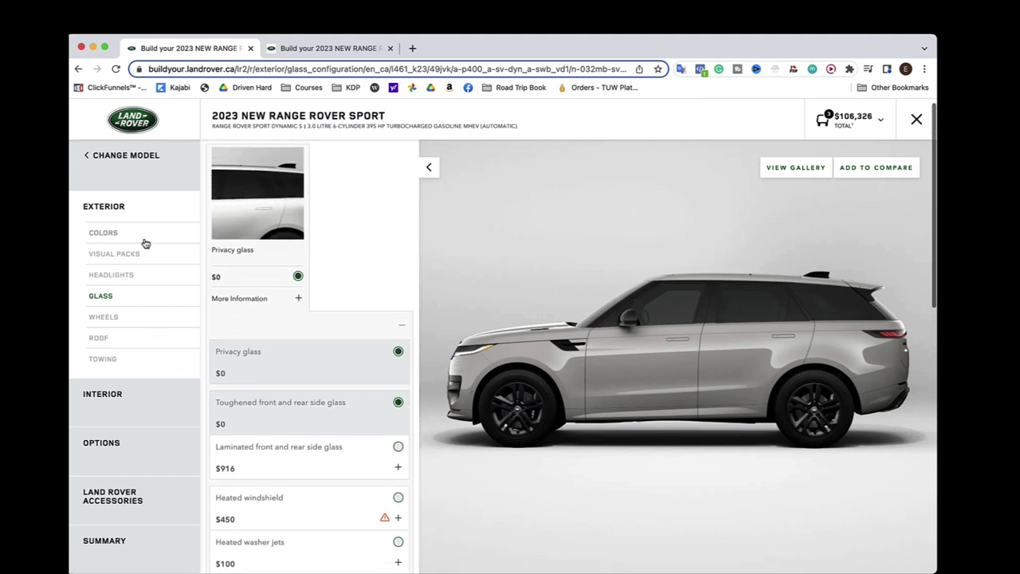
click(125, 318)
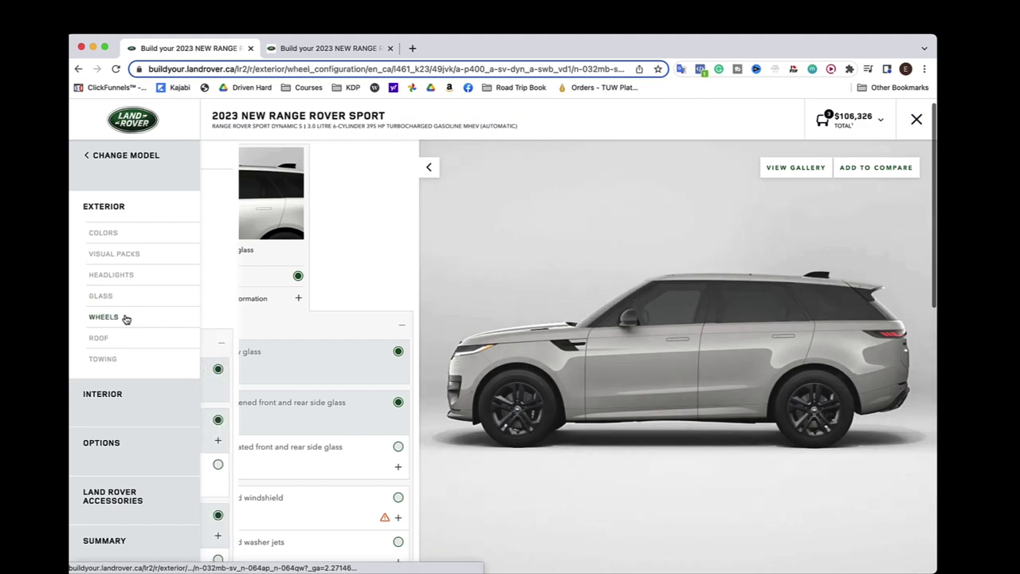
Step: Fit a 20" full size spare and settle on the $500 silver 20" Style 5125 wheels
scroll(296, 369, down, 2)
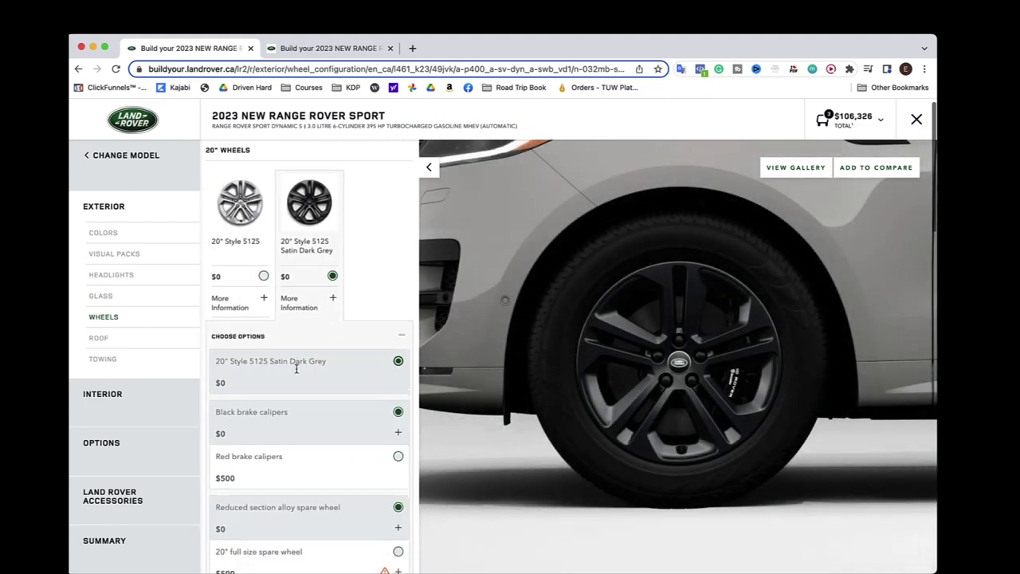
scroll(296, 369, down, 1)
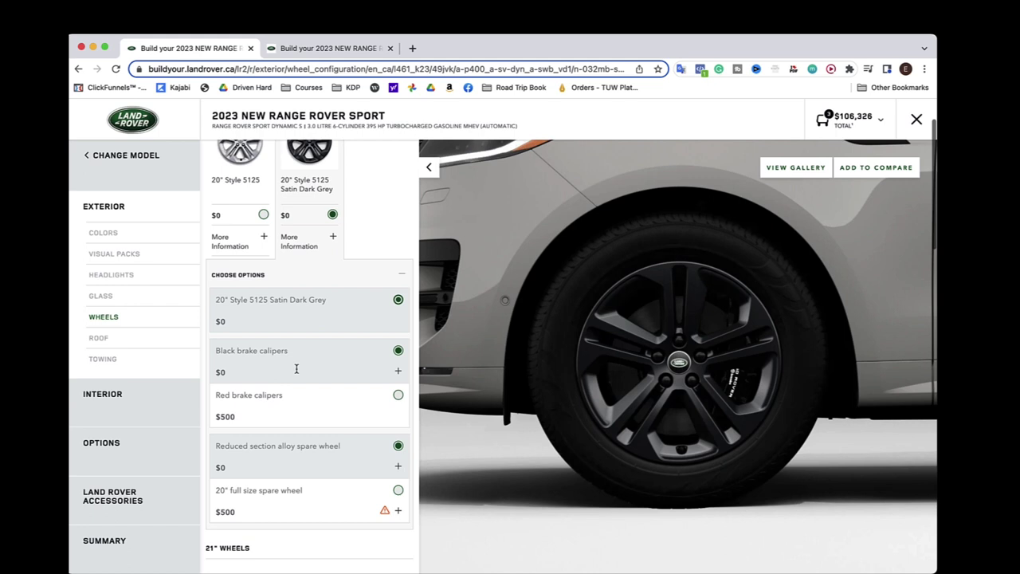
click(398, 493)
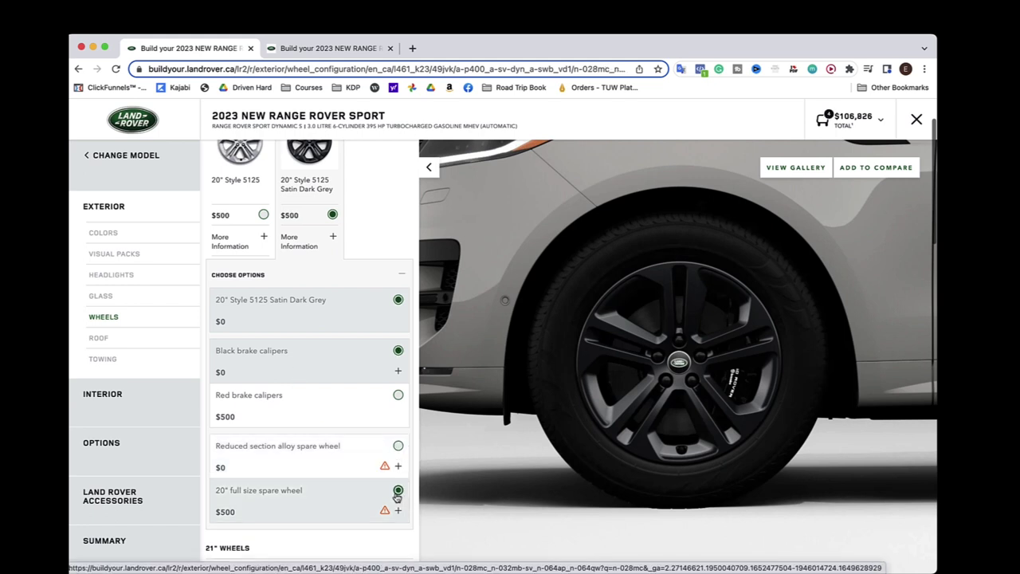
scroll(397, 496, up, 3)
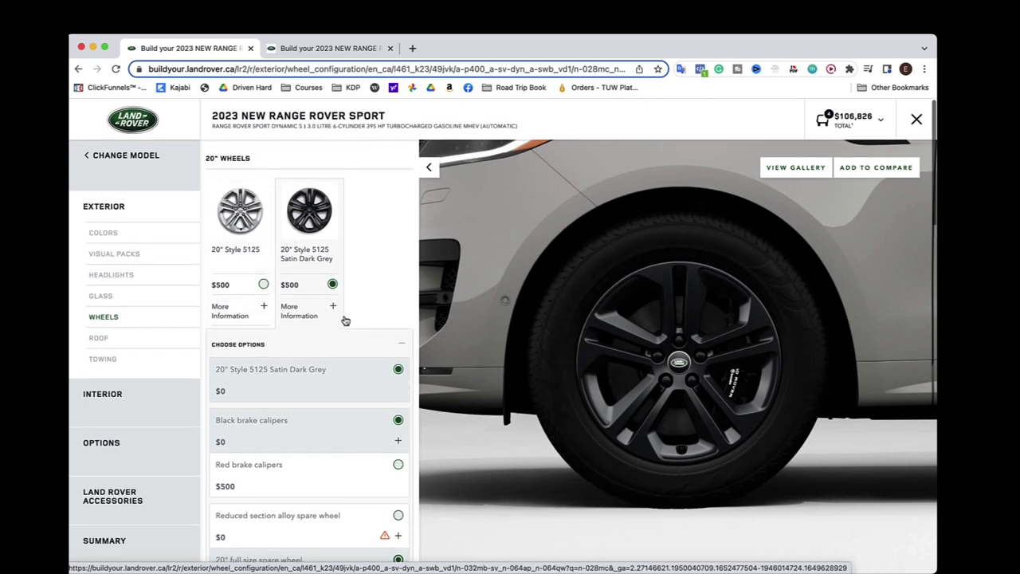
click(264, 285)
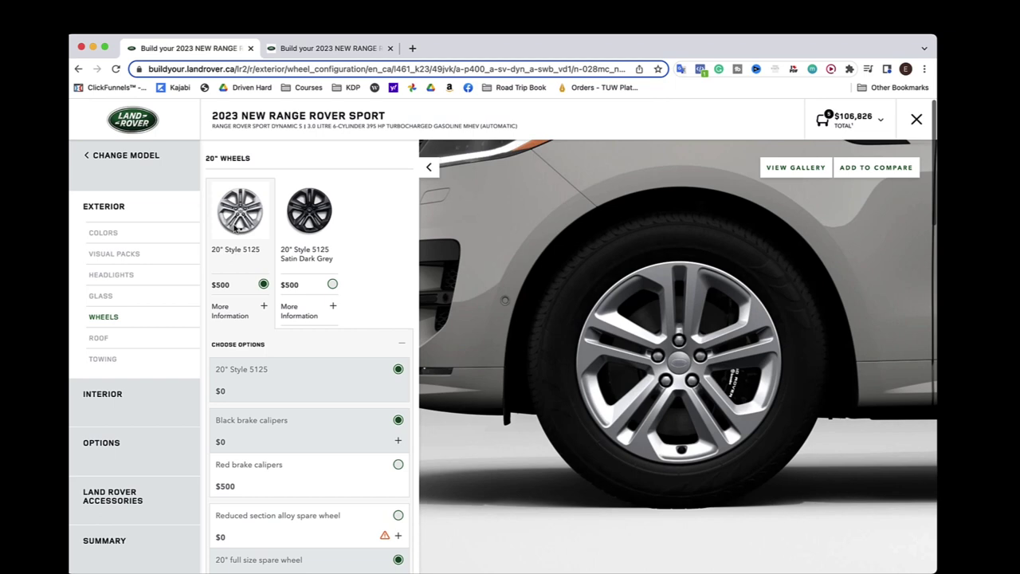
click(333, 284)
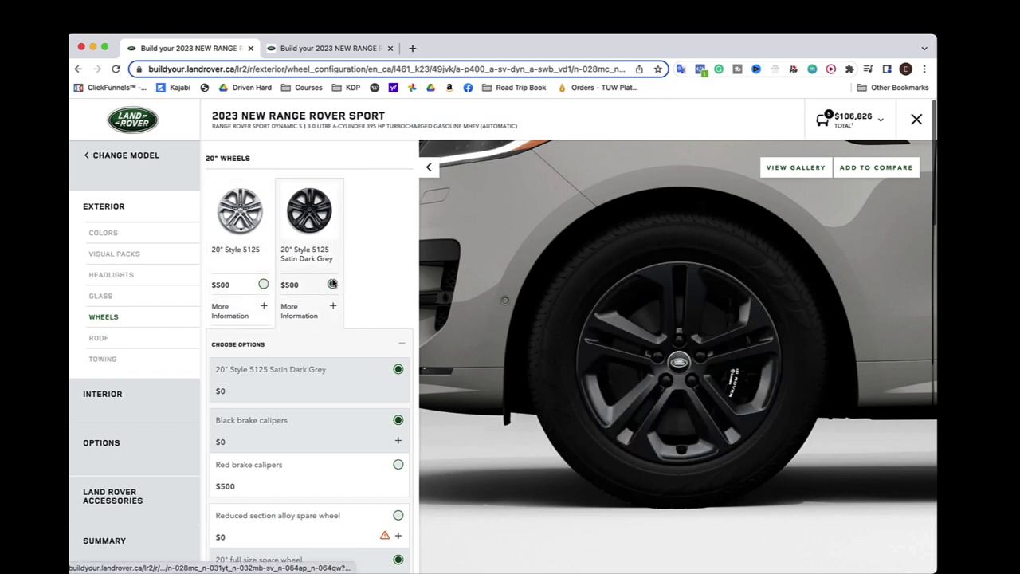
click(263, 285)
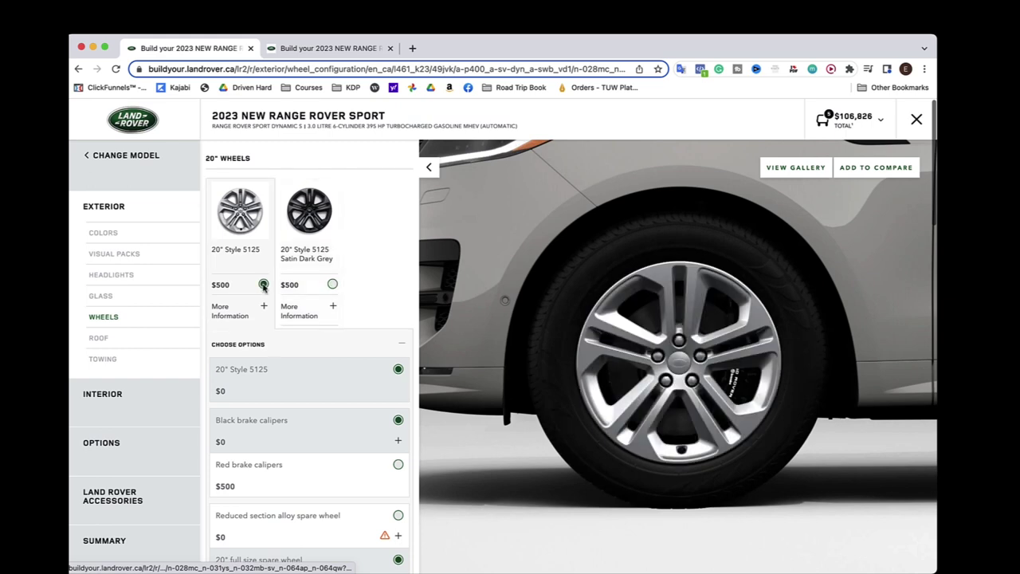
Step: Add the $700 tow hitch receiver under Towing, bringing the total to $107,526
click(112, 340)
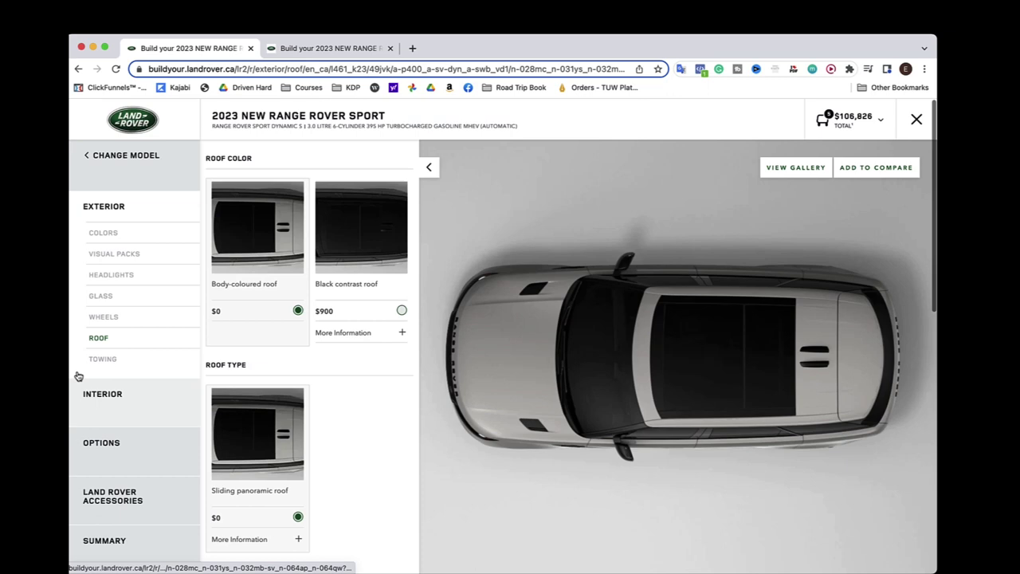
click(137, 373)
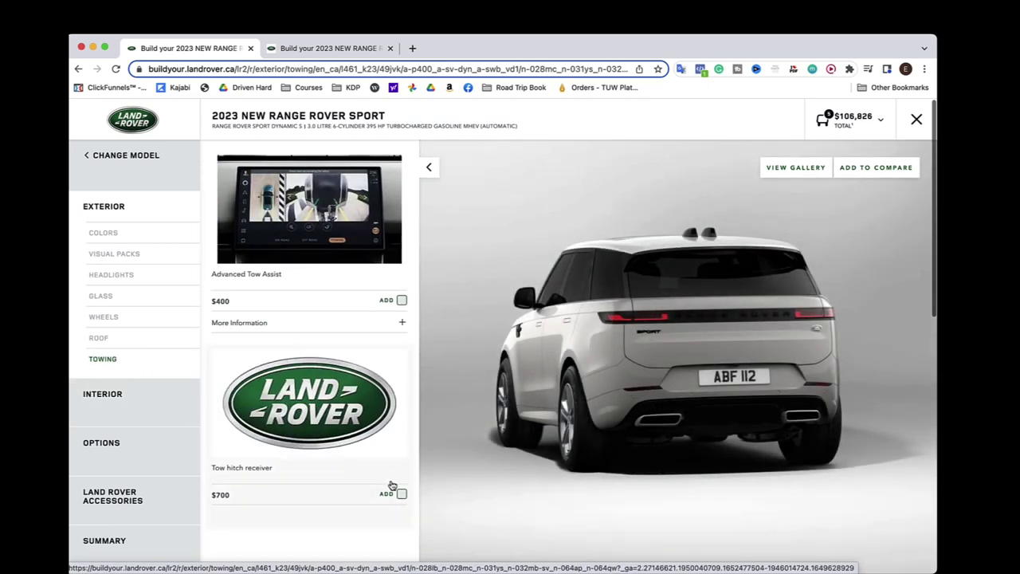
click(400, 494)
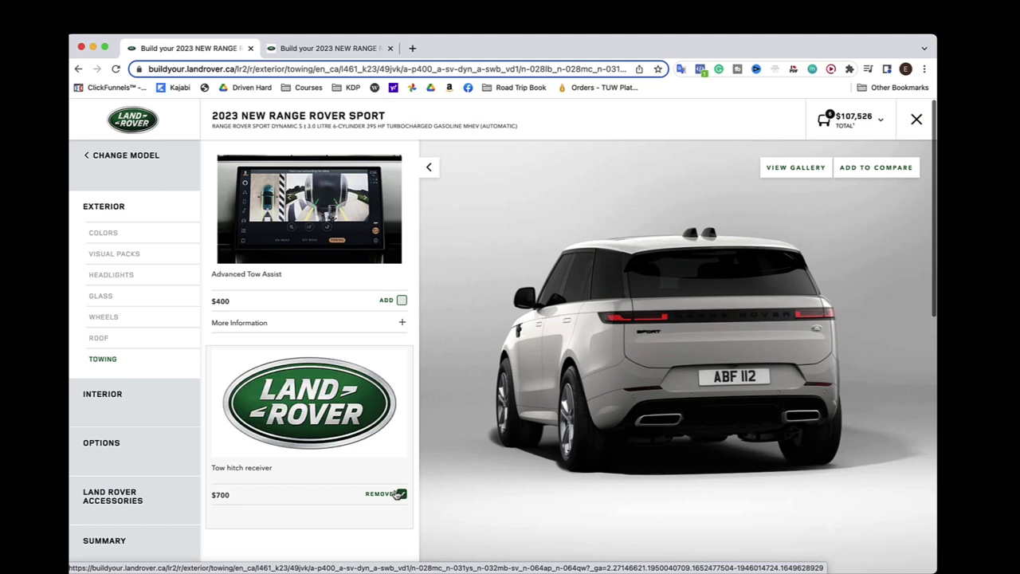
click(102, 399)
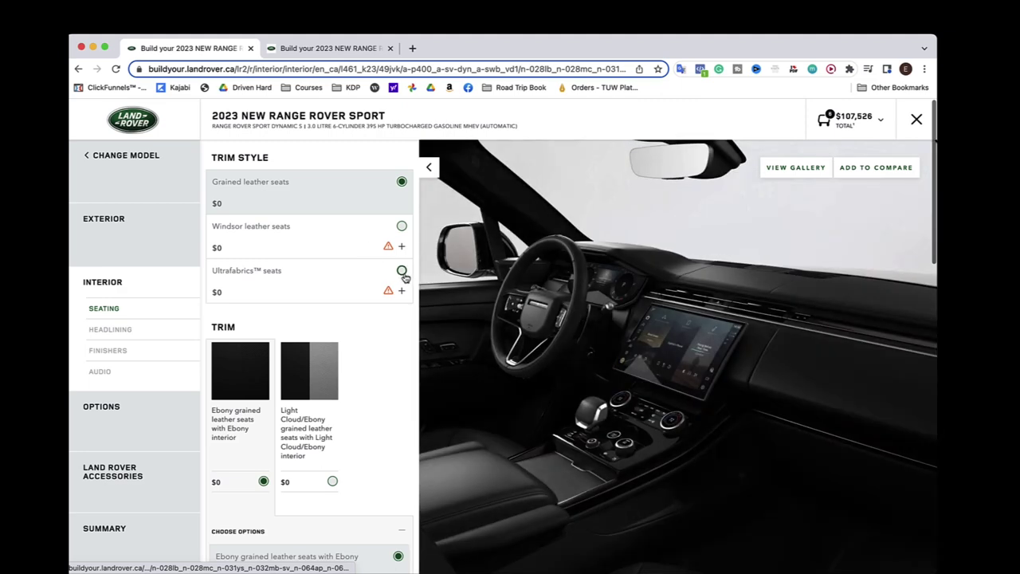
click(403, 273)
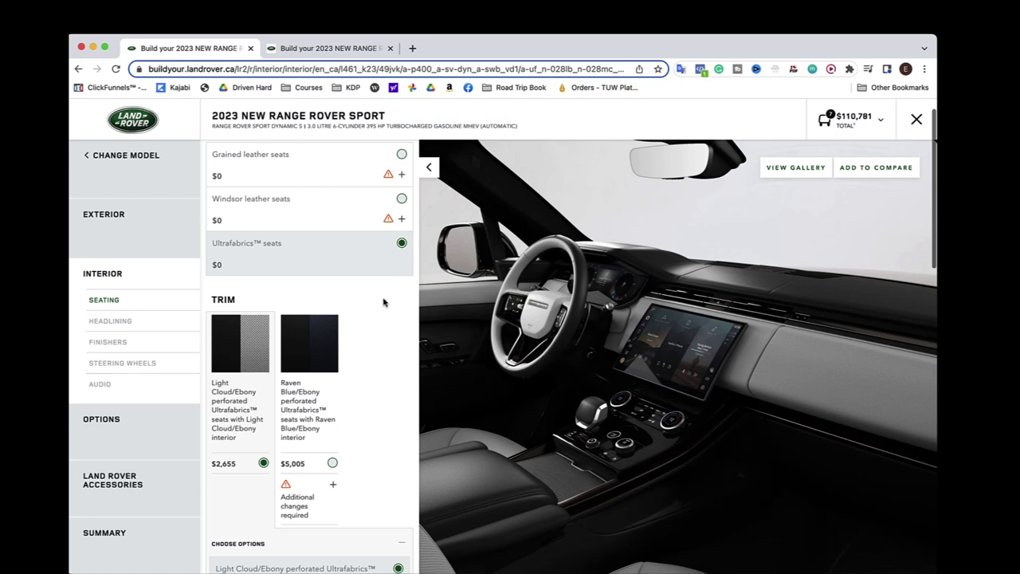
scroll(382, 302, down, 1)
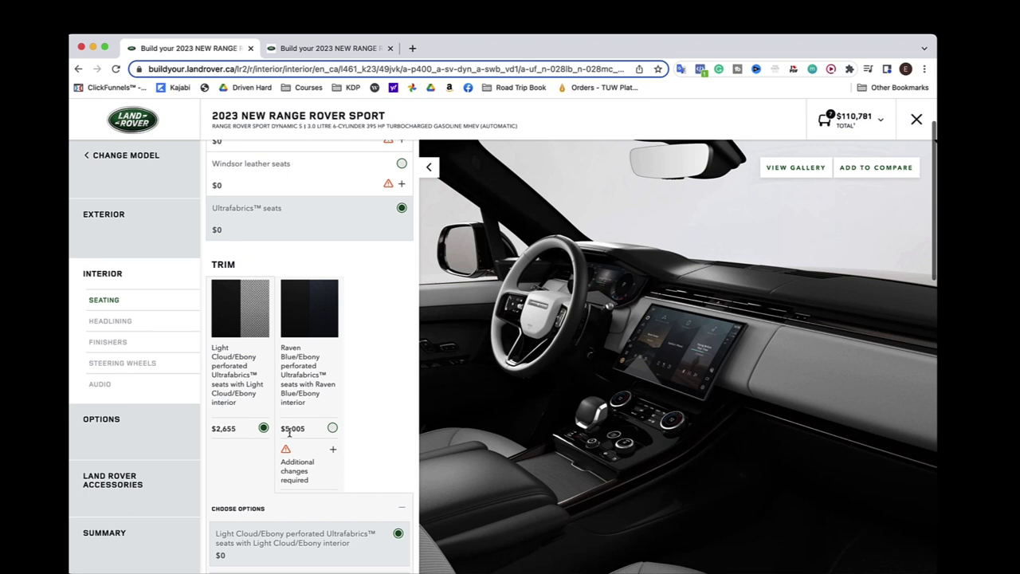
scroll(290, 433, down, 4)
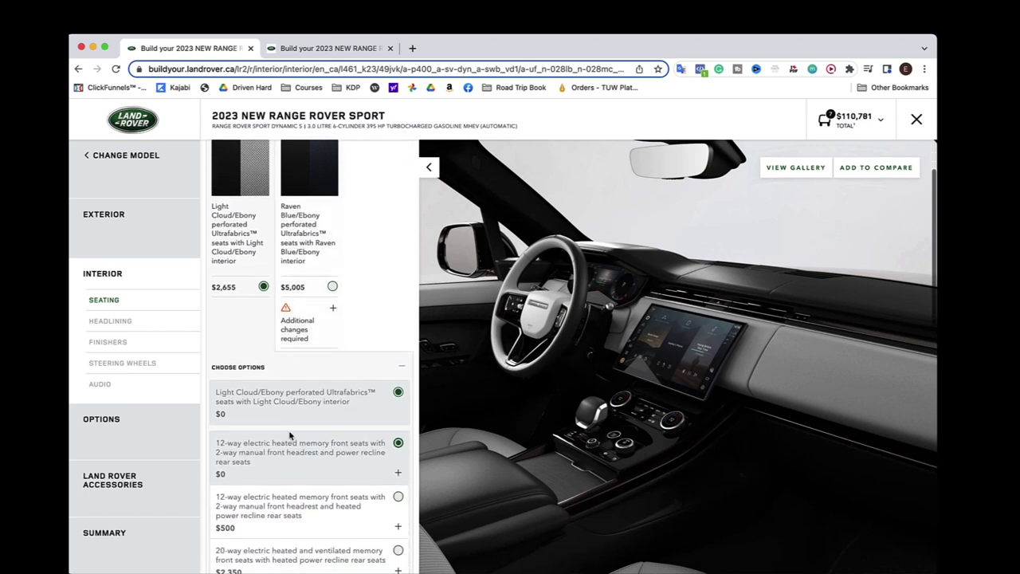
scroll(289, 433, down, 4)
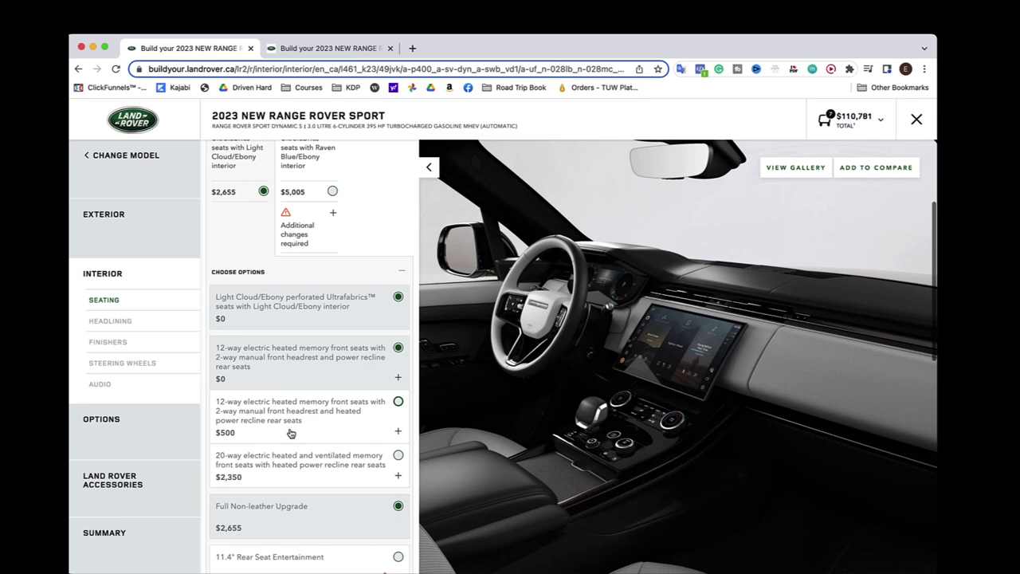
scroll(291, 432, down, 1)
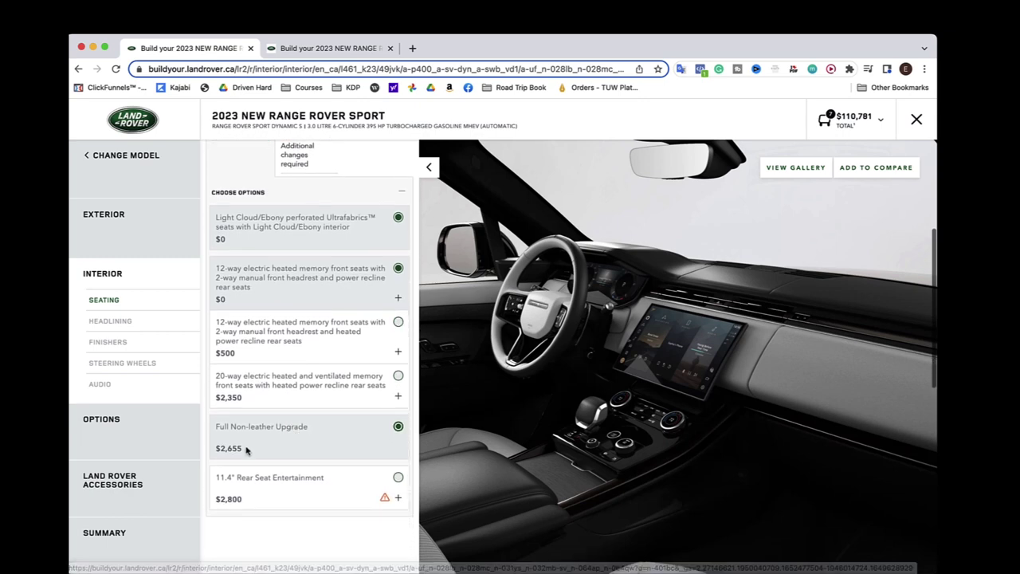
scroll(264, 453, up, 10)
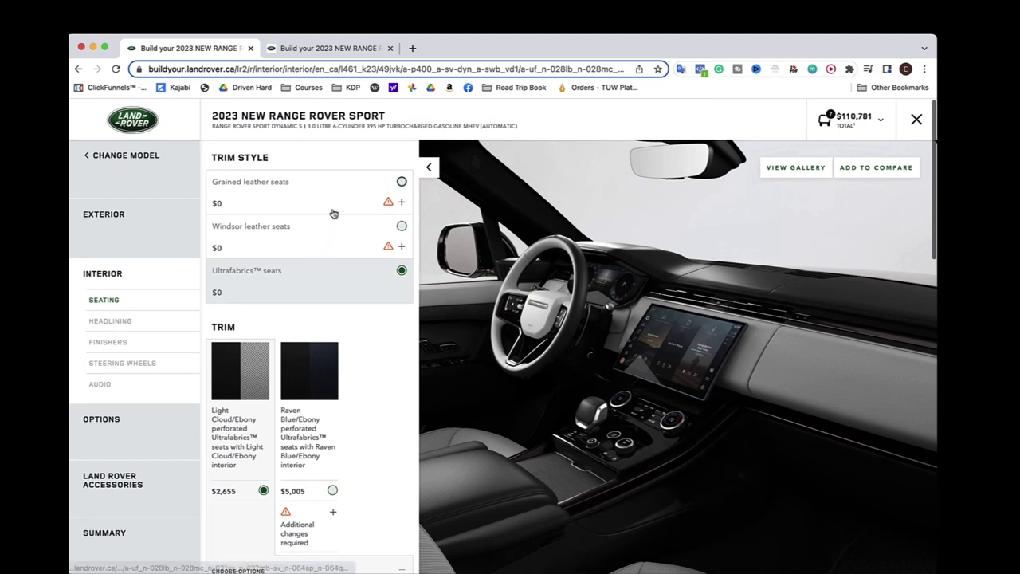
click(401, 182)
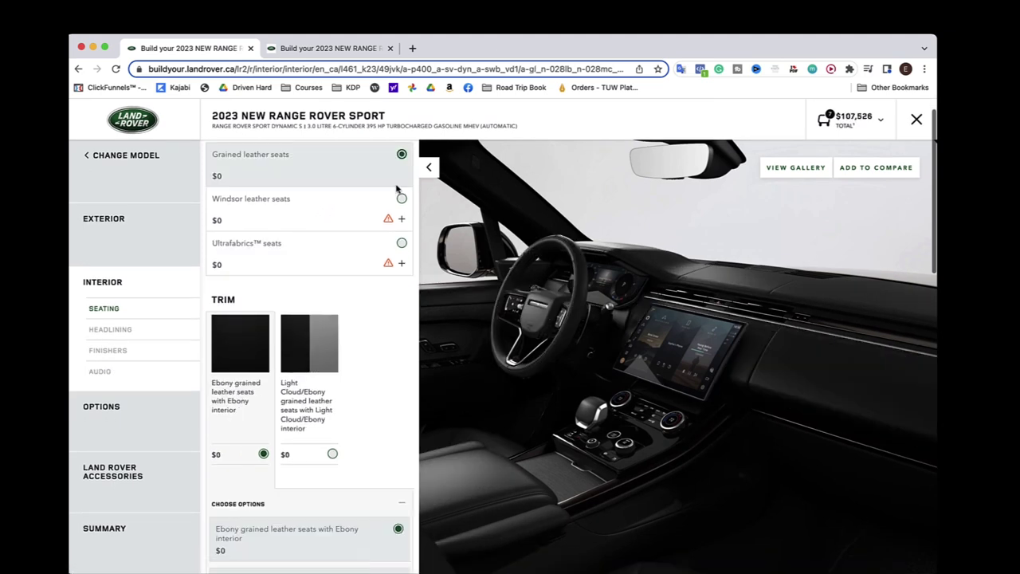
scroll(368, 285, down, 9)
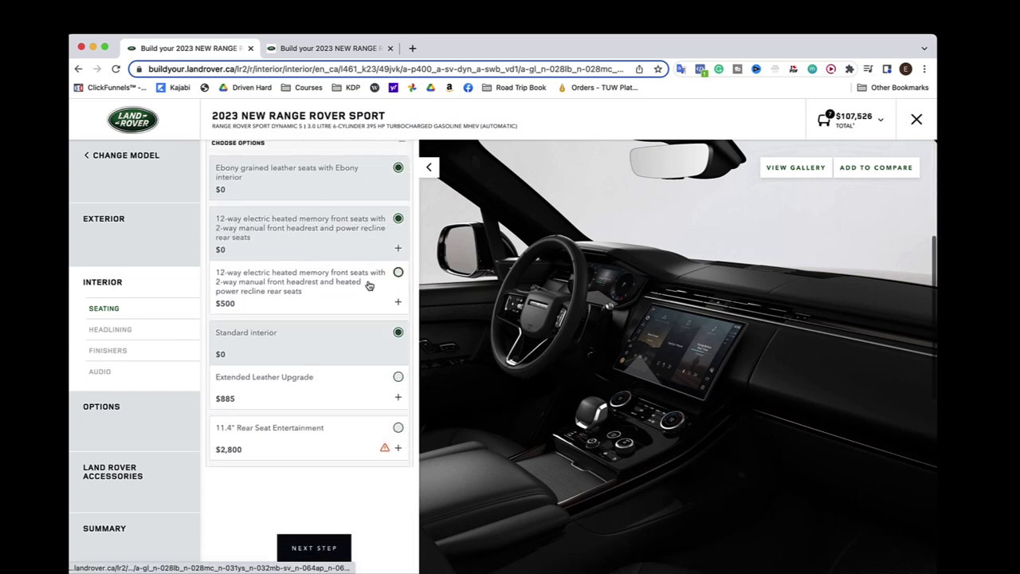
scroll(368, 286, up, 10)
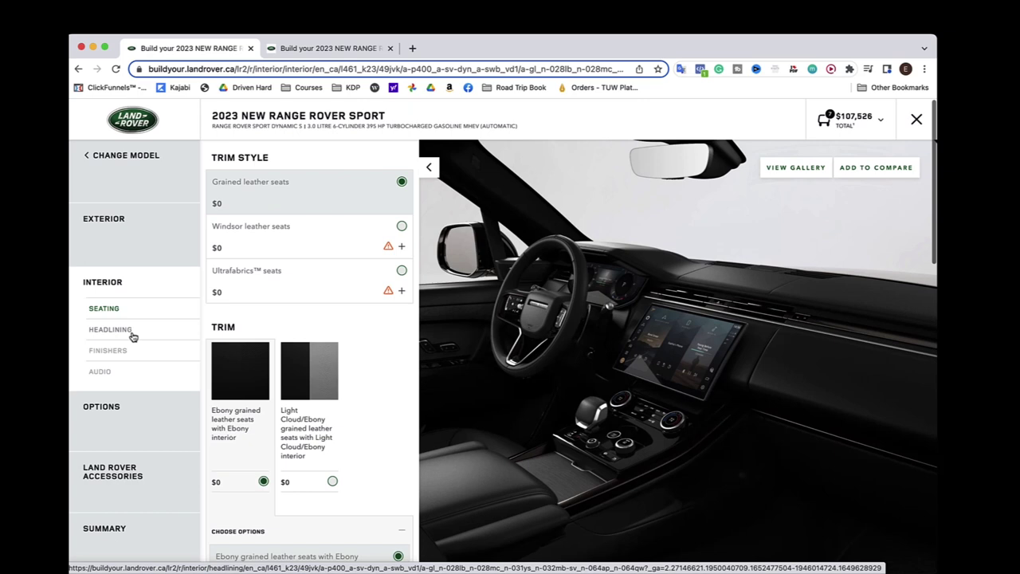
Step: Look over headlining and finishers, then choose the $450 Meridian 3D Surround Sound System
click(133, 336)
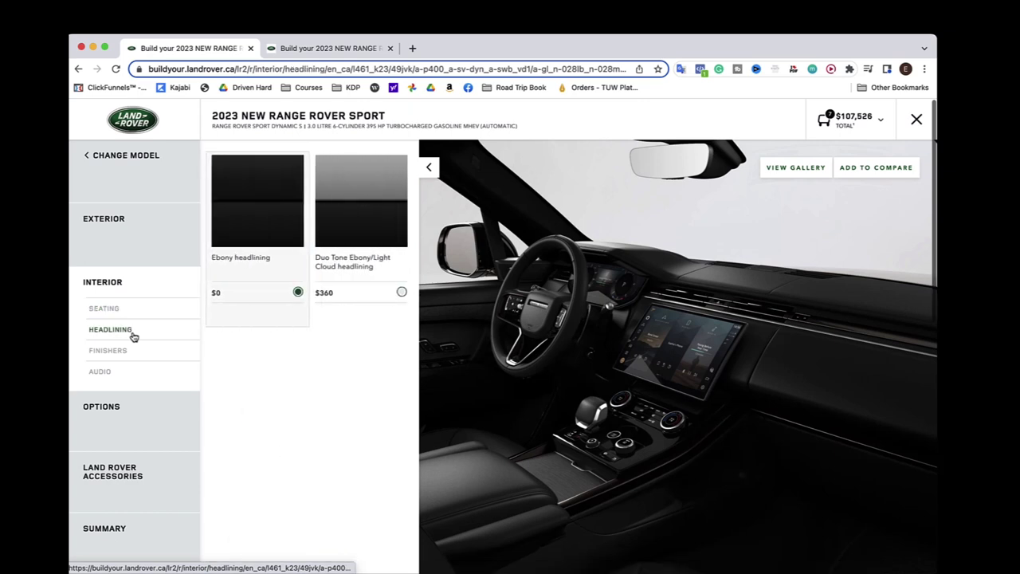
click(124, 350)
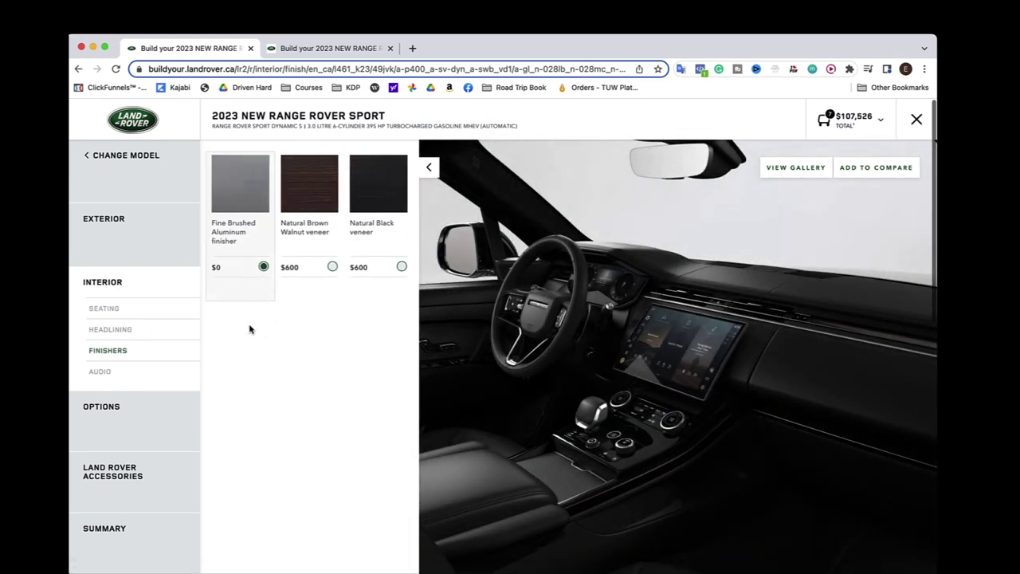
click(152, 374)
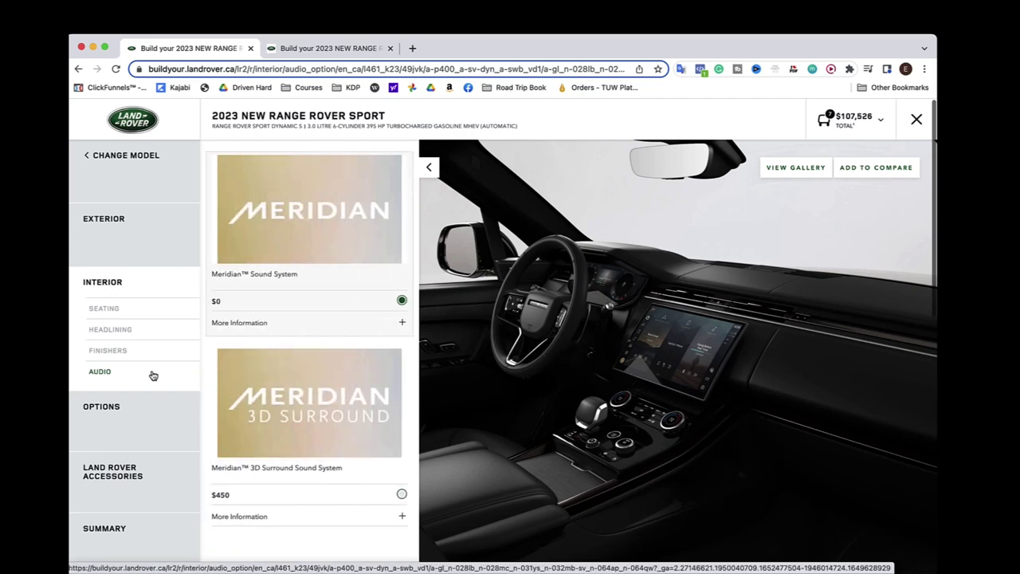
scroll(323, 295, down, 4)
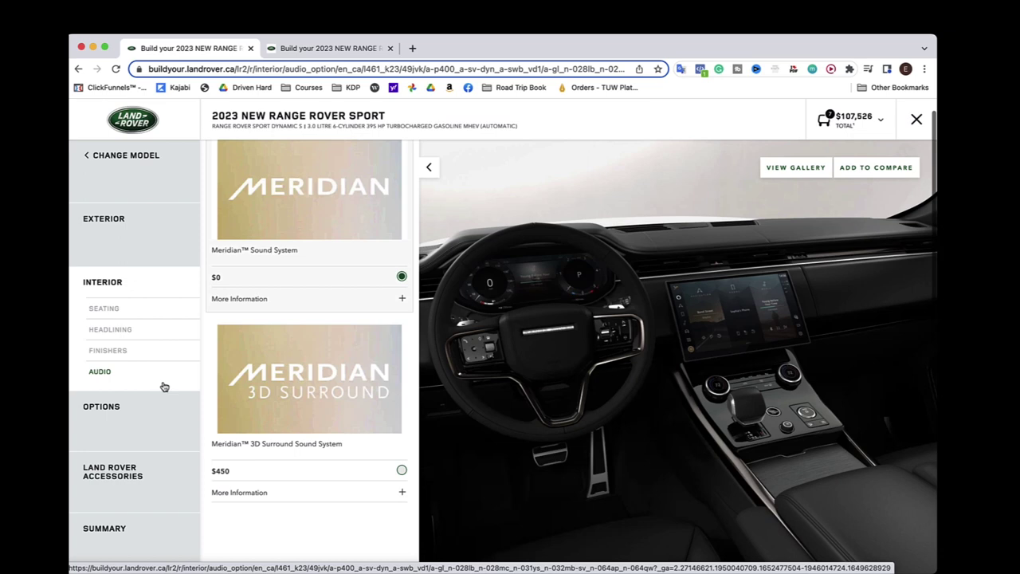
scroll(307, 296, down, 4)
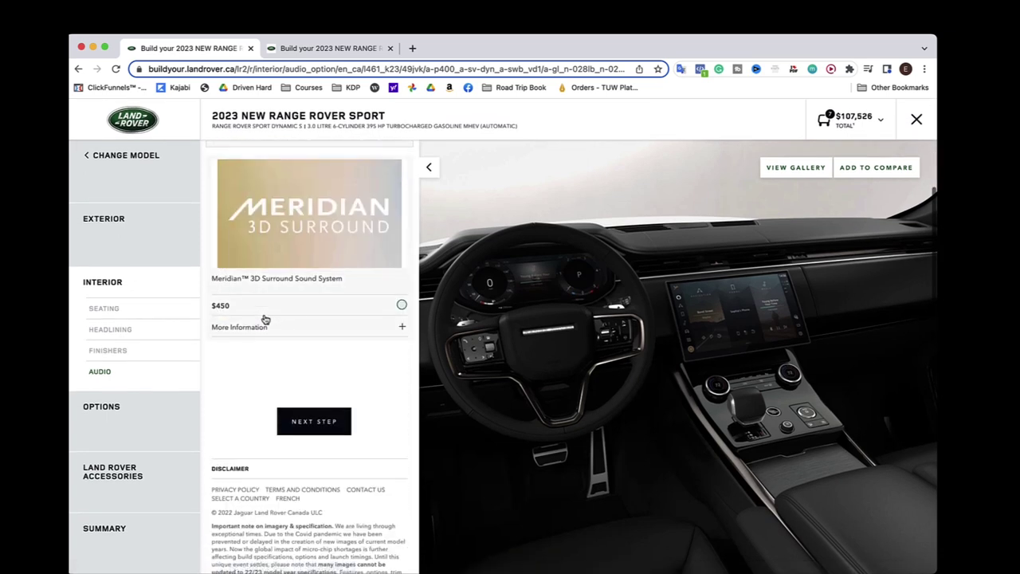
click(401, 306)
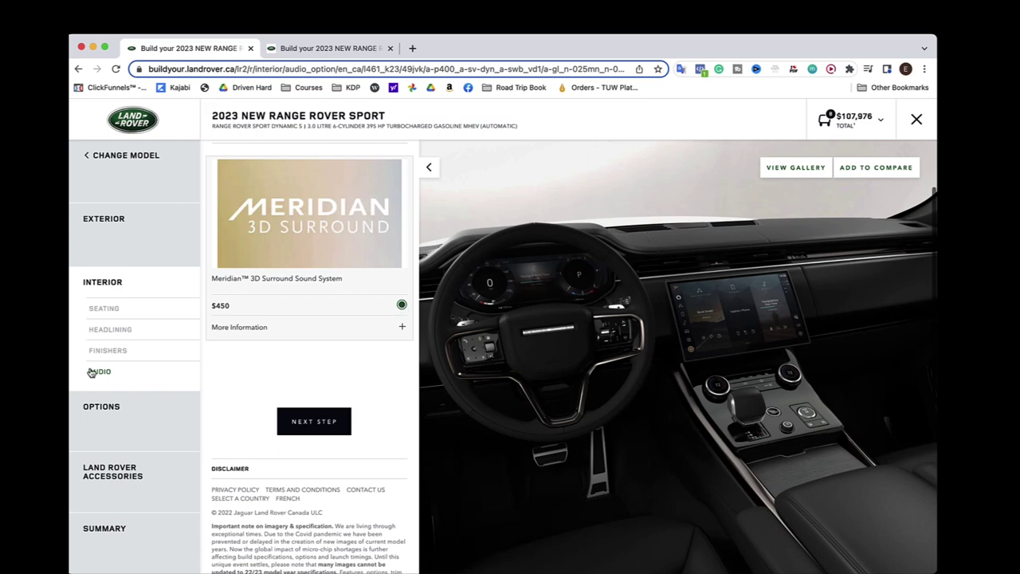
scroll(196, 406, down, 2)
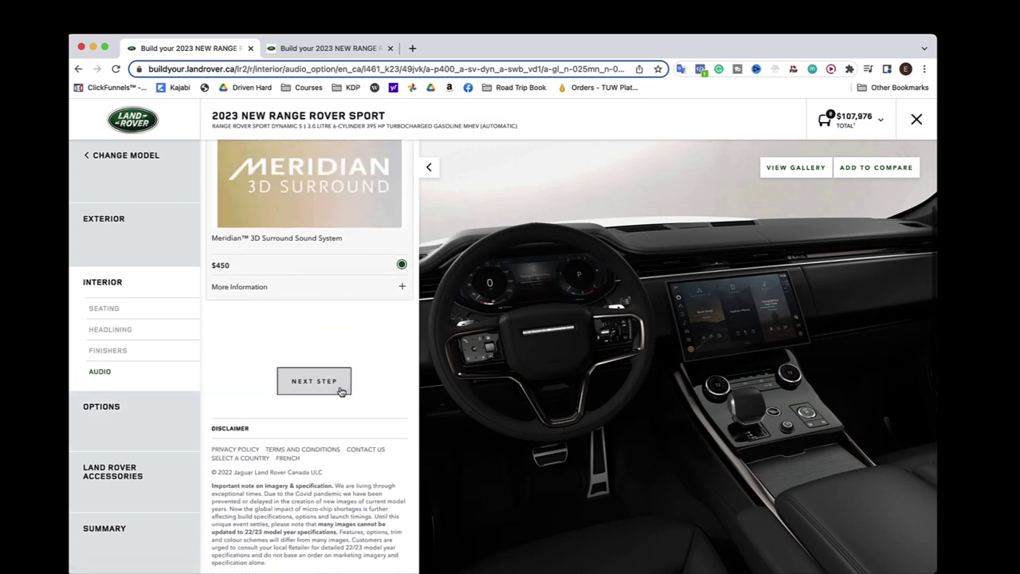
Step: Add the $3,800 Stormer Handling Pack from the option packs, totalling $111,776
click(129, 419)
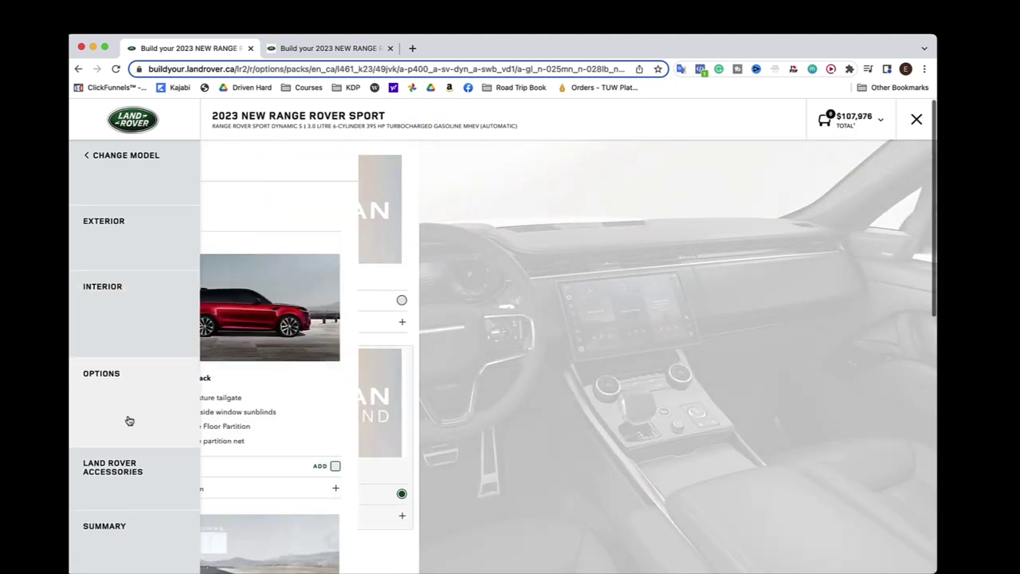
scroll(360, 411, down, 2)
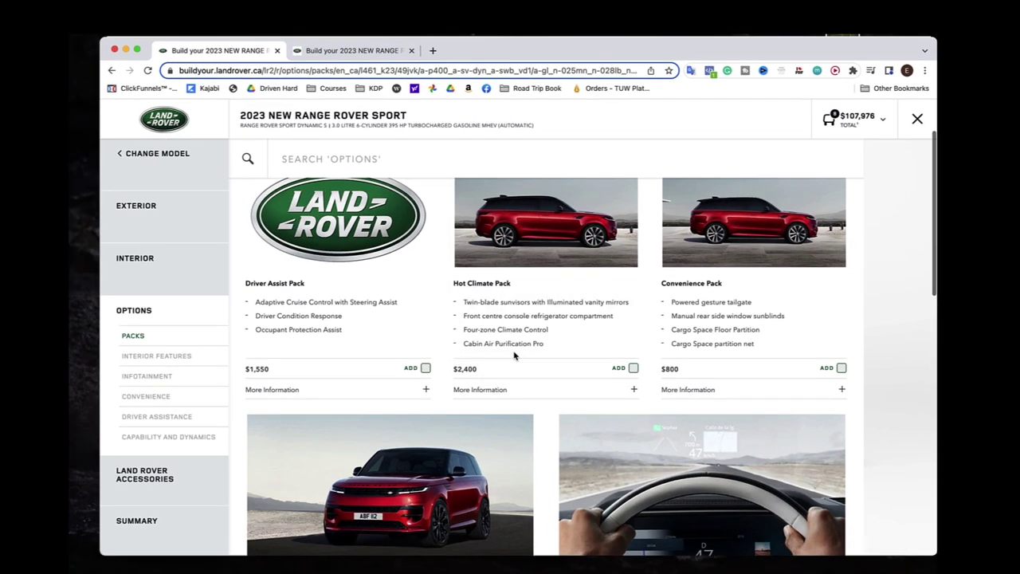
scroll(515, 354, down, 3)
scroll(515, 356, down, 3)
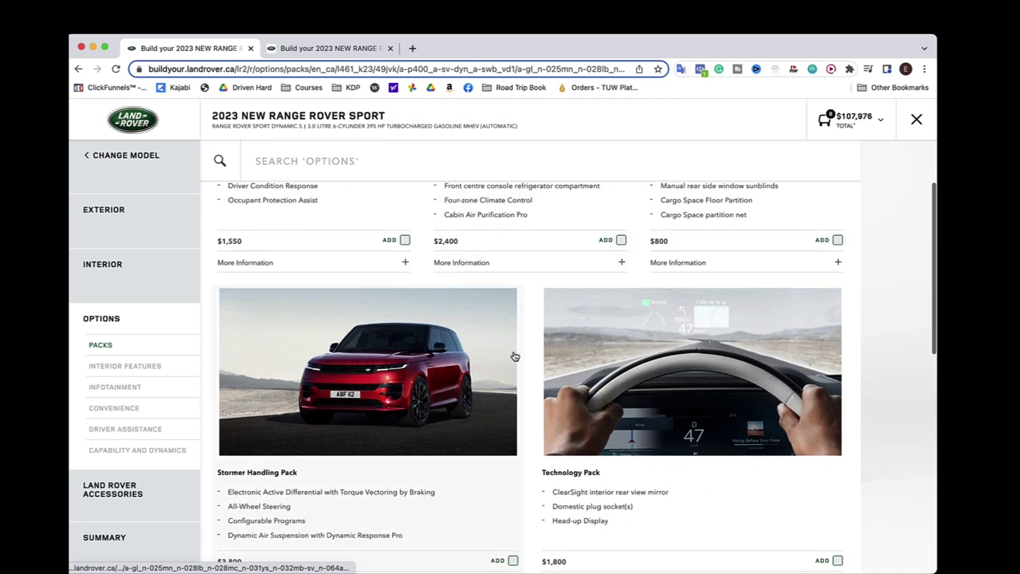
scroll(514, 356, down, 1)
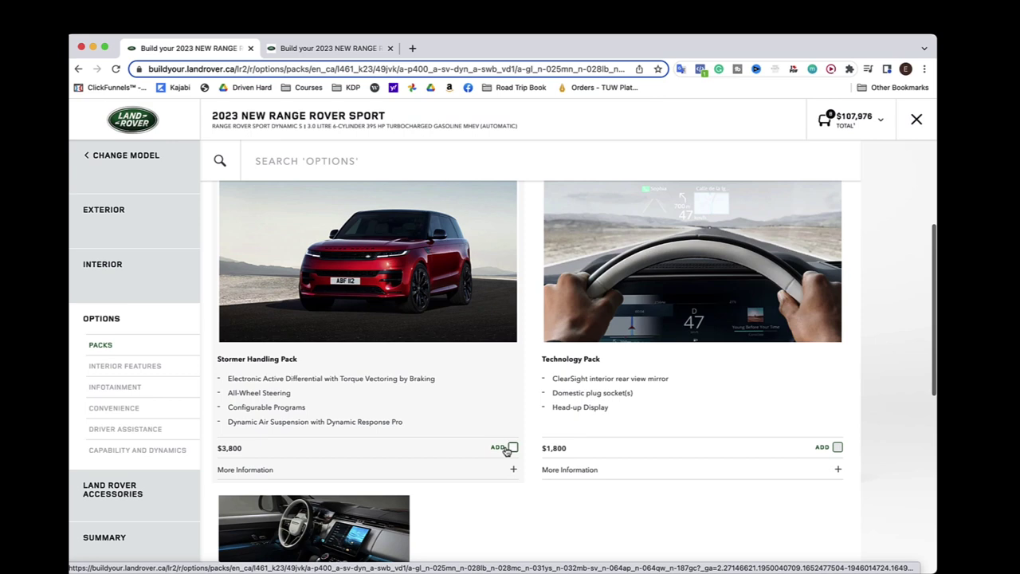
click(510, 449)
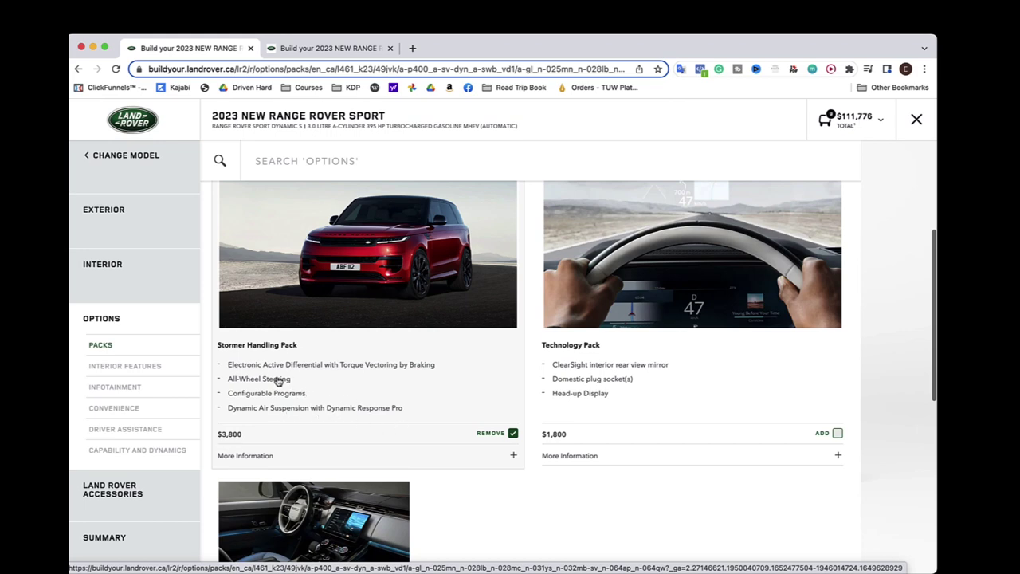
scroll(271, 381, down, 5)
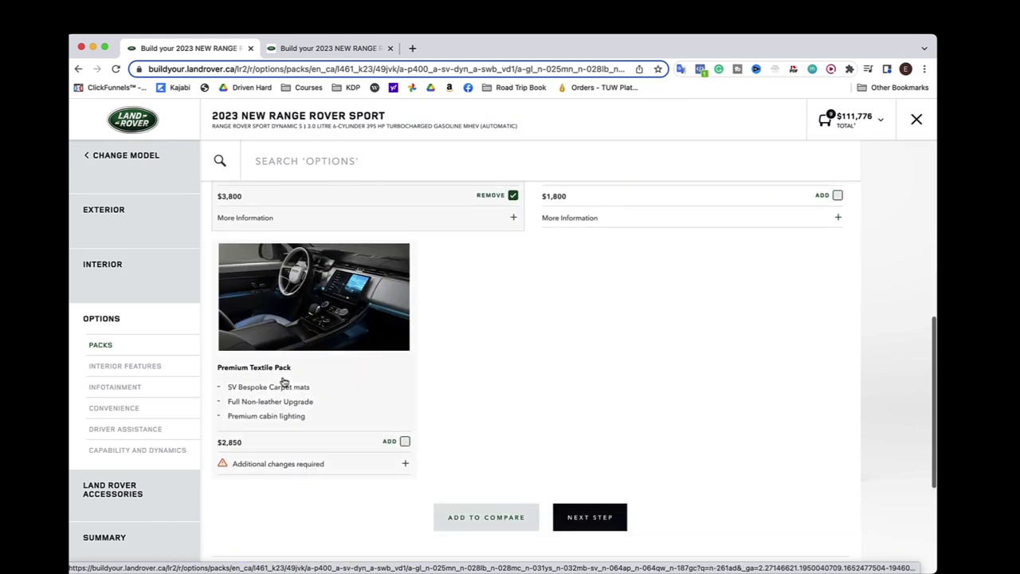
Step: Look over Driver Assistance, then go back through the packs to Capability and Dynamics
click(128, 435)
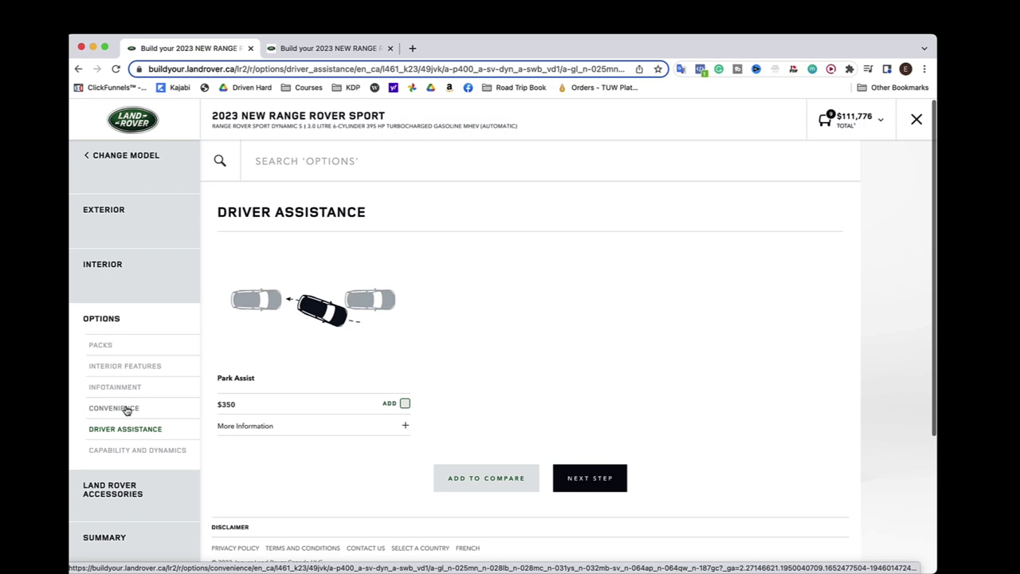
click(128, 349)
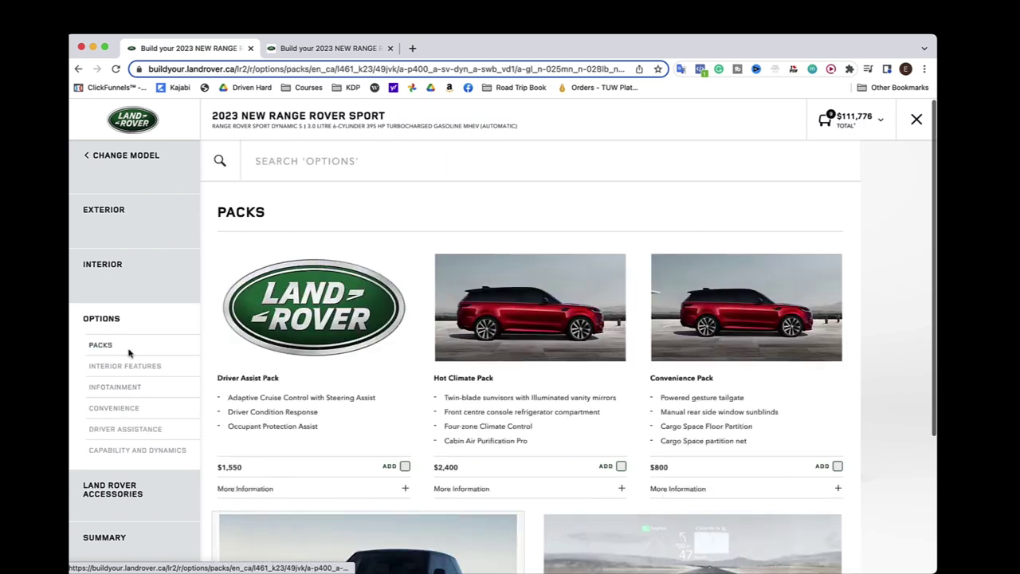
scroll(373, 392, down, 3)
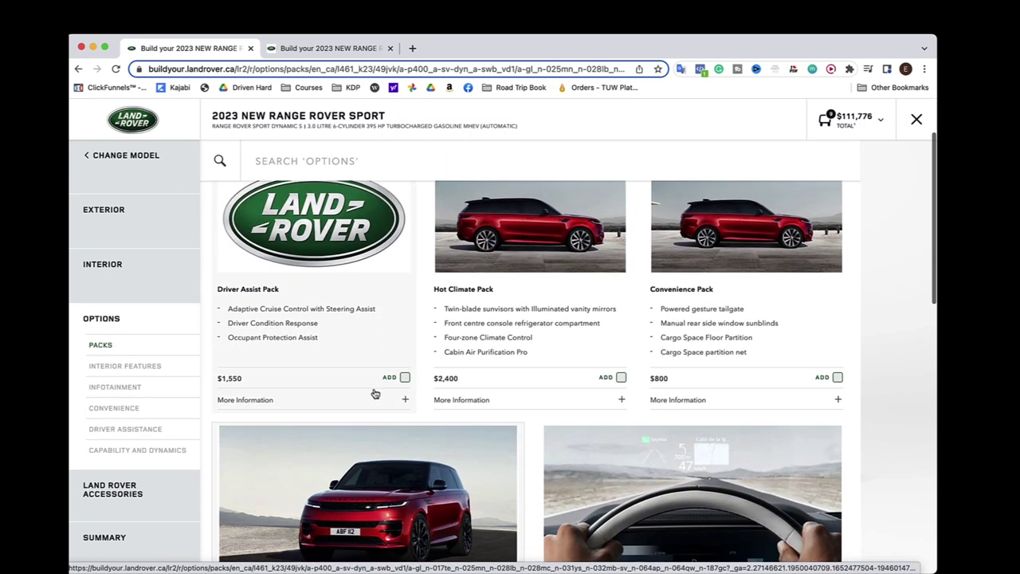
scroll(375, 392, down, 5)
scroll(431, 446, down, 10)
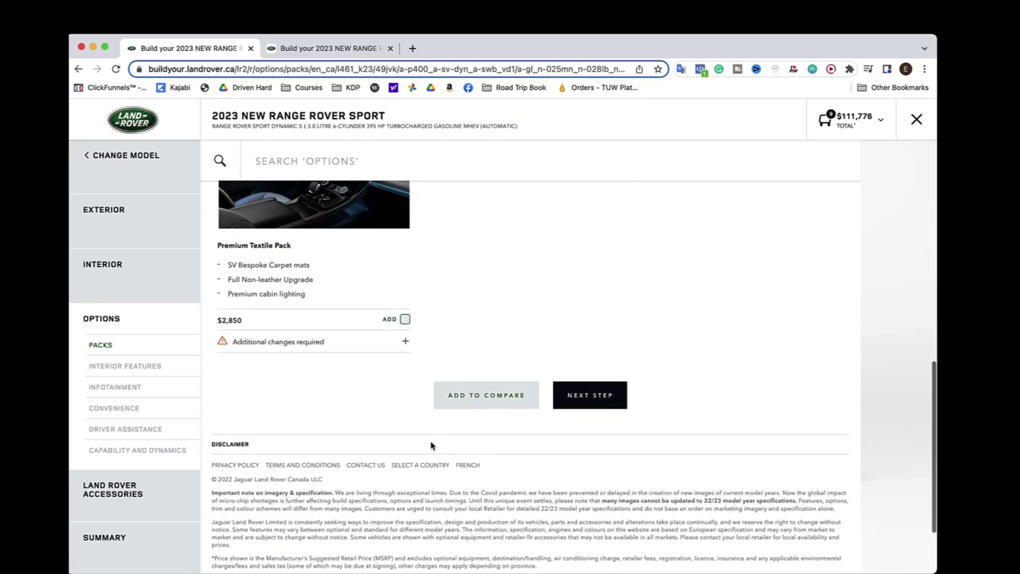
scroll(431, 446, up, 1)
scroll(432, 445, down, 1)
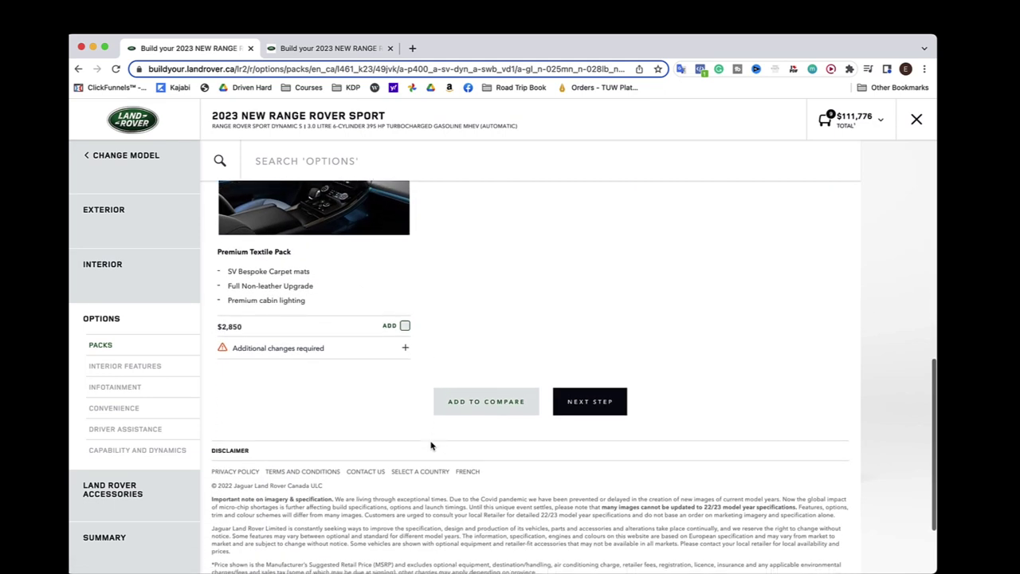
click(138, 450)
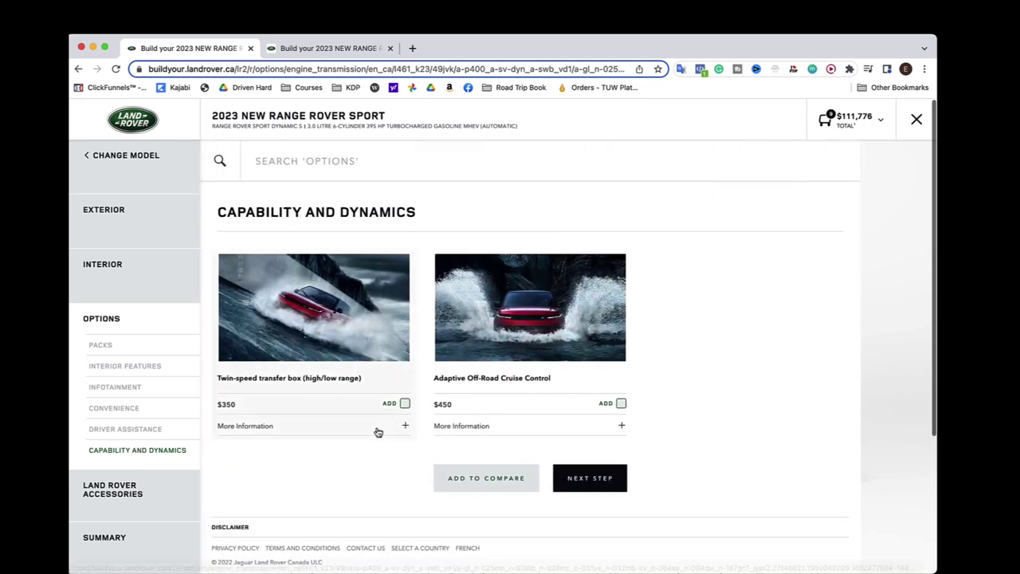
Step: Add the twin-speed transfer box and Adaptive Off-Road Cruise Control, and remove the Stormer Handling Pack
click(404, 404)
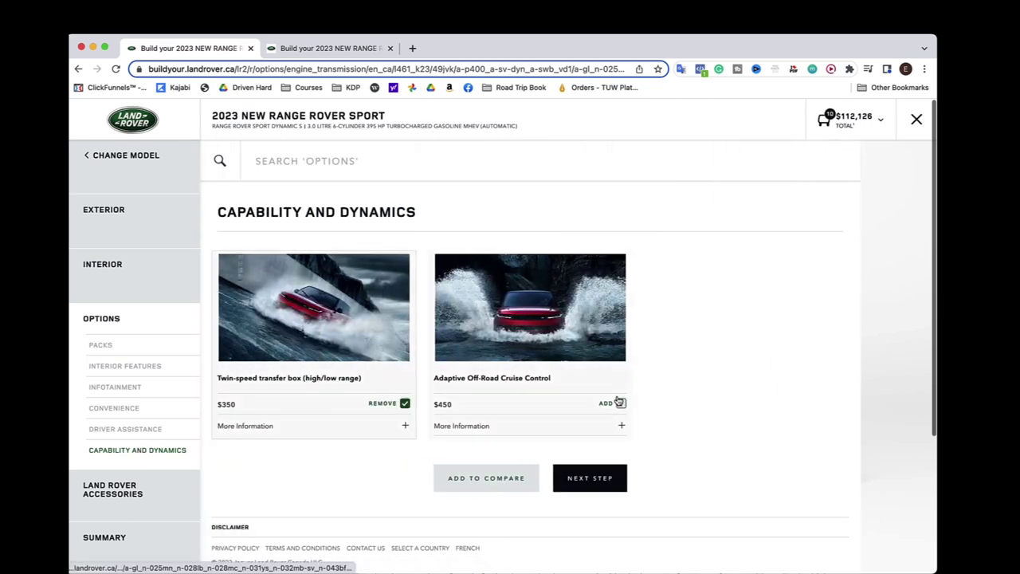
click(622, 404)
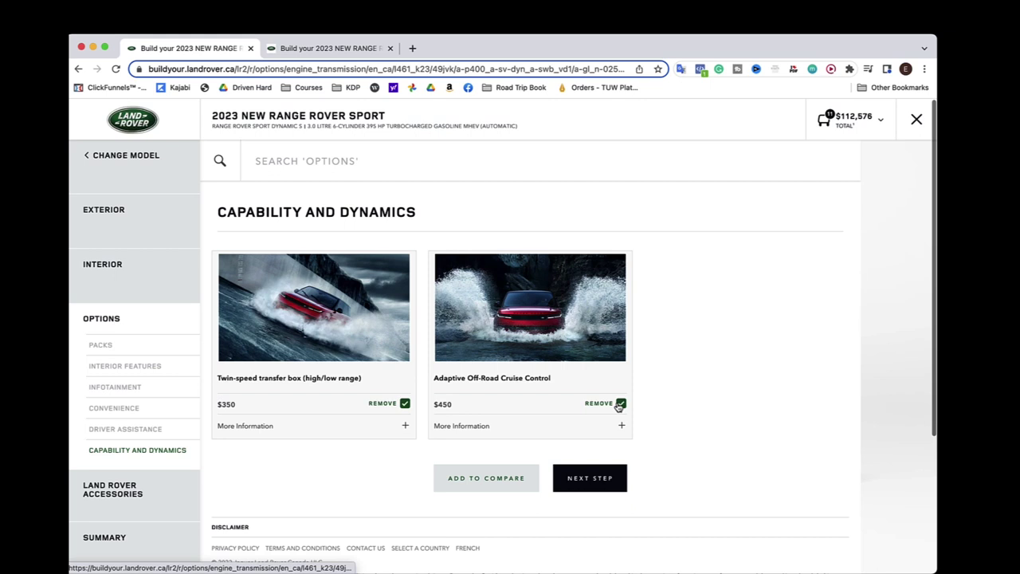
click(100, 348)
scroll(386, 375, down, 2)
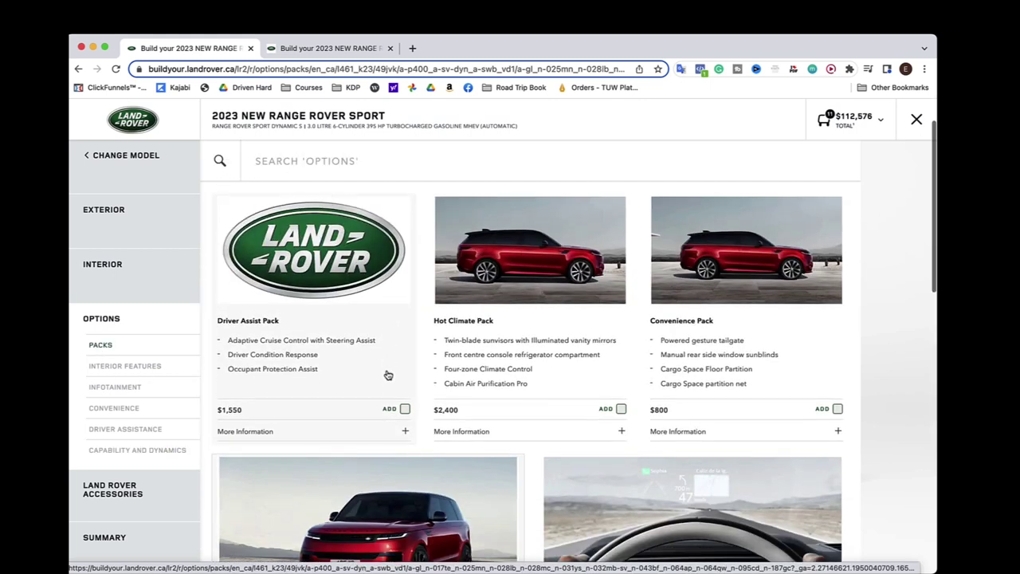
scroll(275, 369, down, 1)
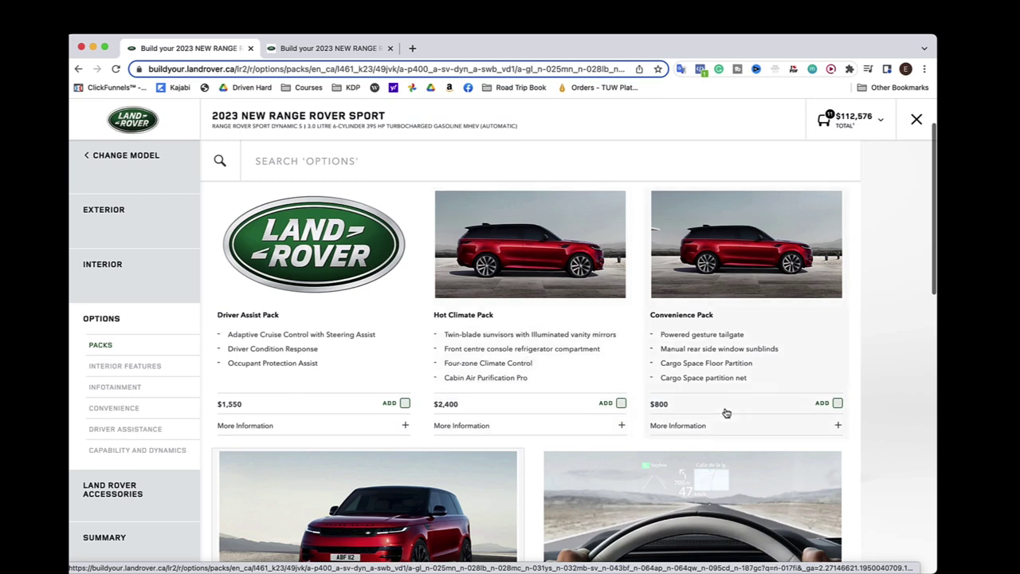
scroll(726, 413, down, 5)
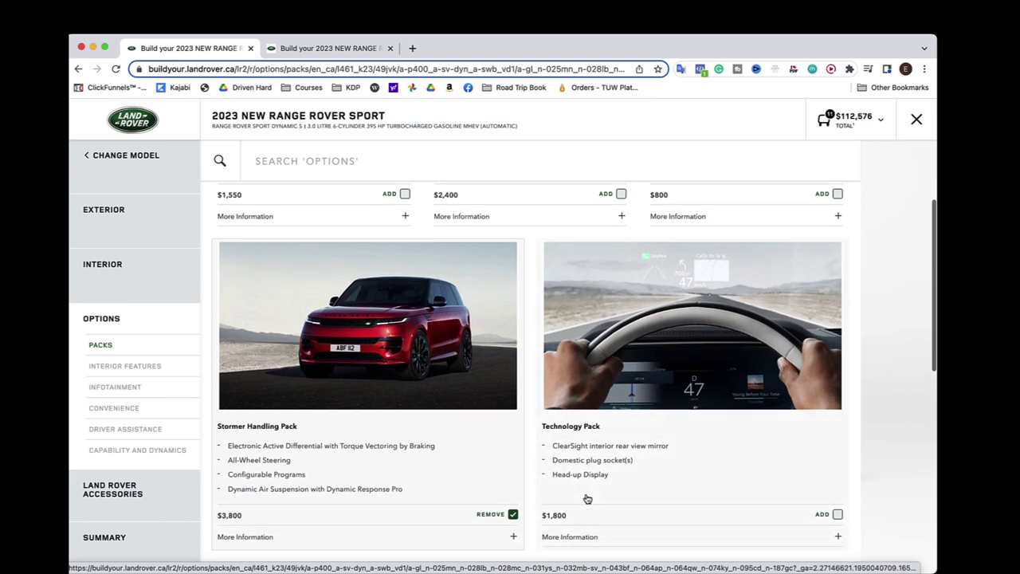
scroll(587, 498, down, 3)
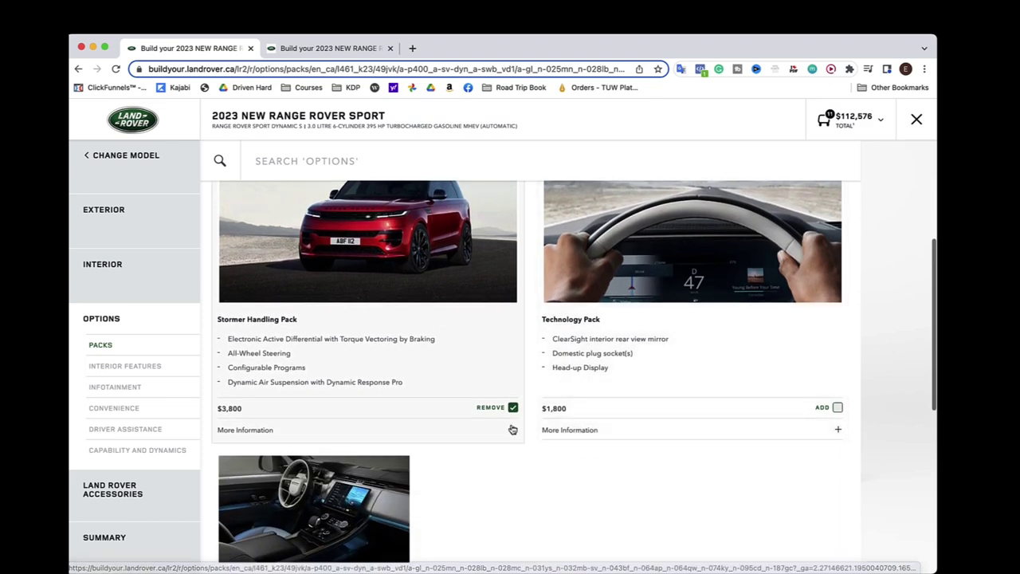
click(490, 407)
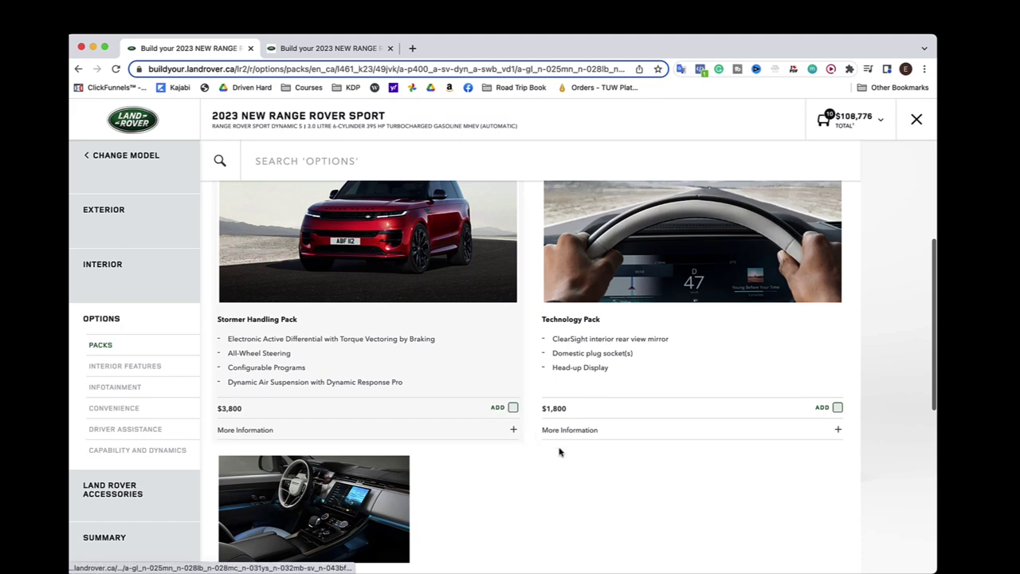
Step: Recheck Capability and Dynamics and the option packs, now totalling $108,776
click(150, 452)
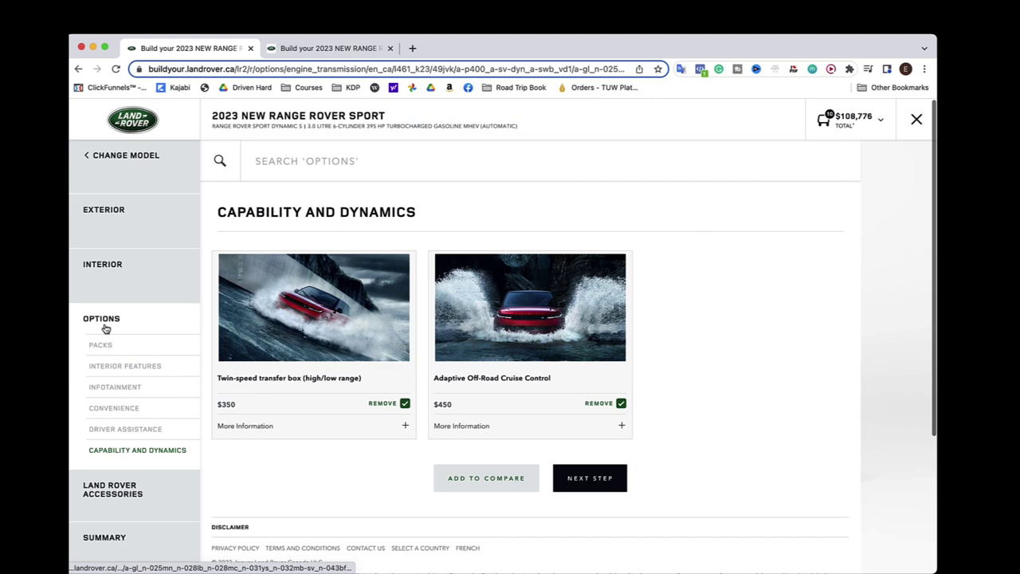
click(120, 347)
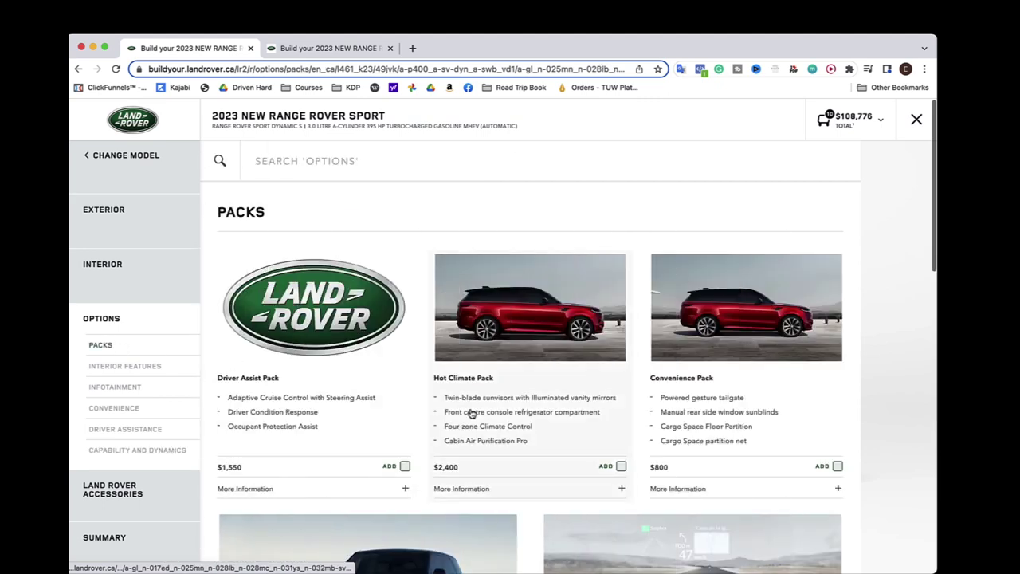
scroll(471, 412, down, 2)
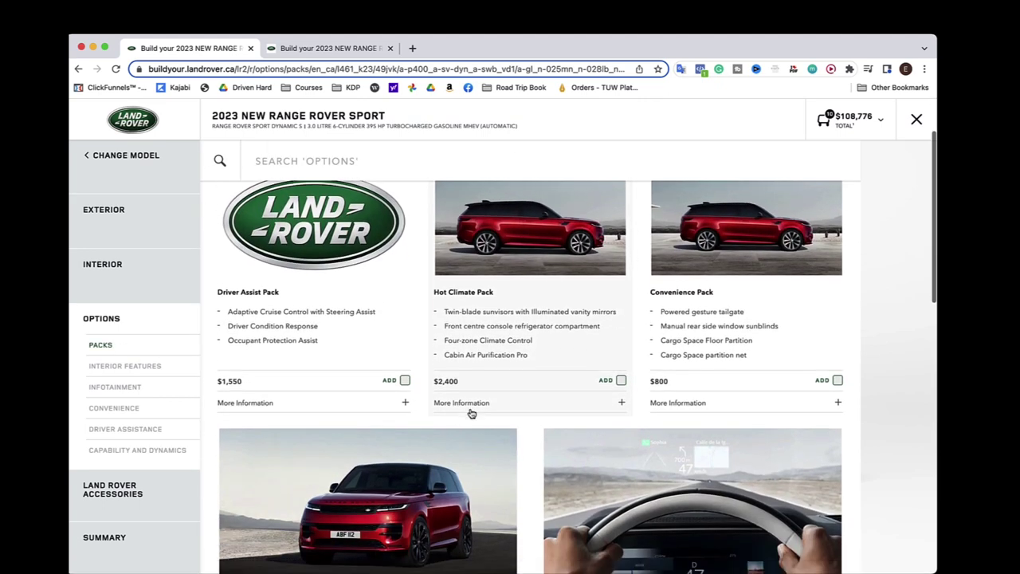
scroll(471, 413, down, 4)
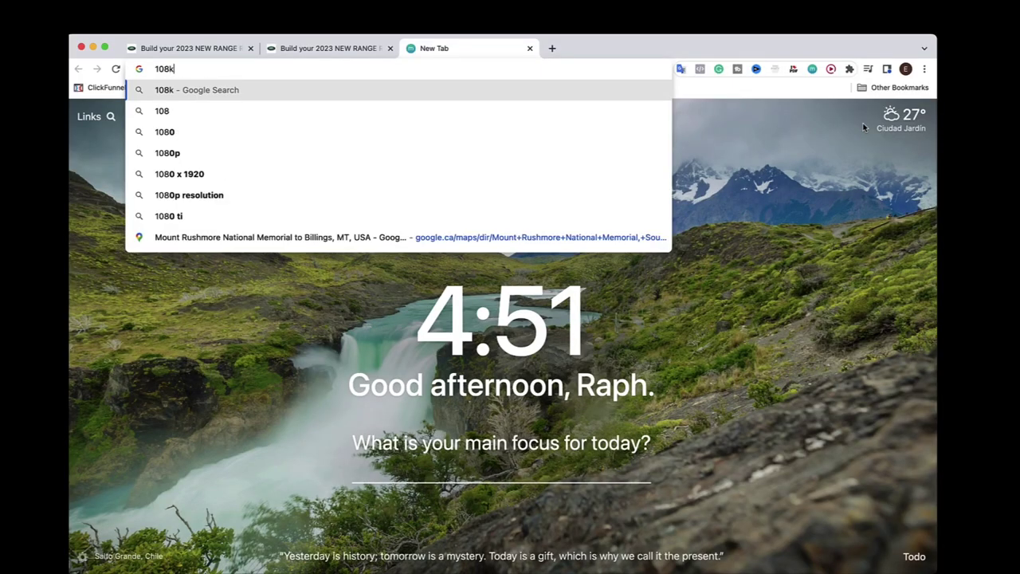
Step: Search Google to convert 108k CAD to USD, giving 83,685.90 US dollars
text(i)
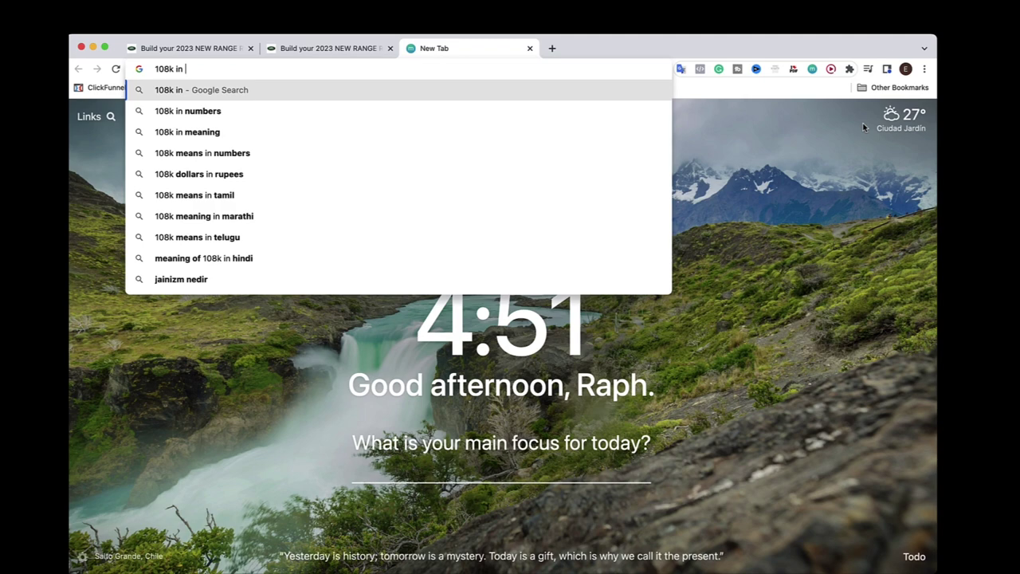
text(usd)
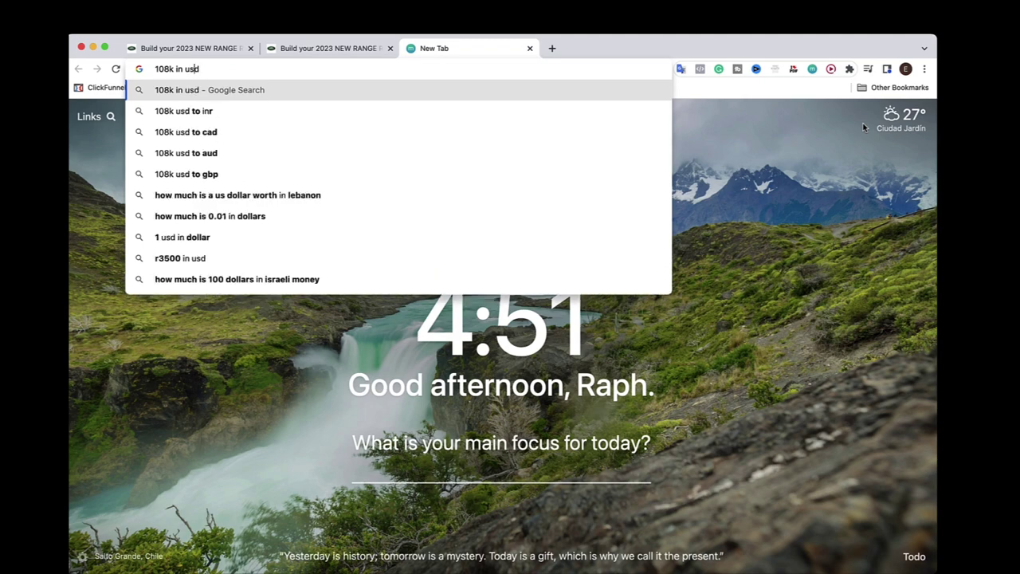
text(cnd)
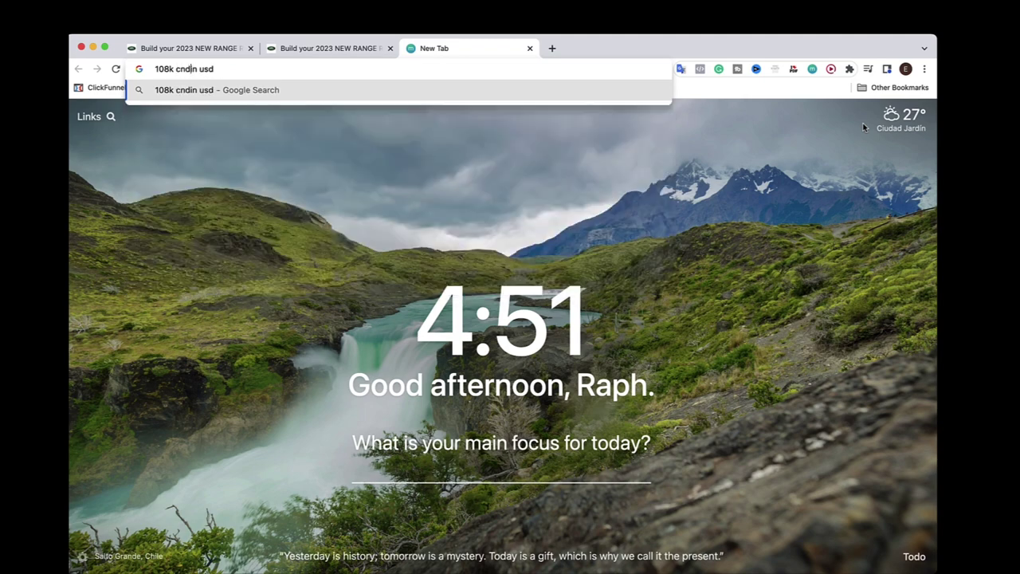
key(Return)
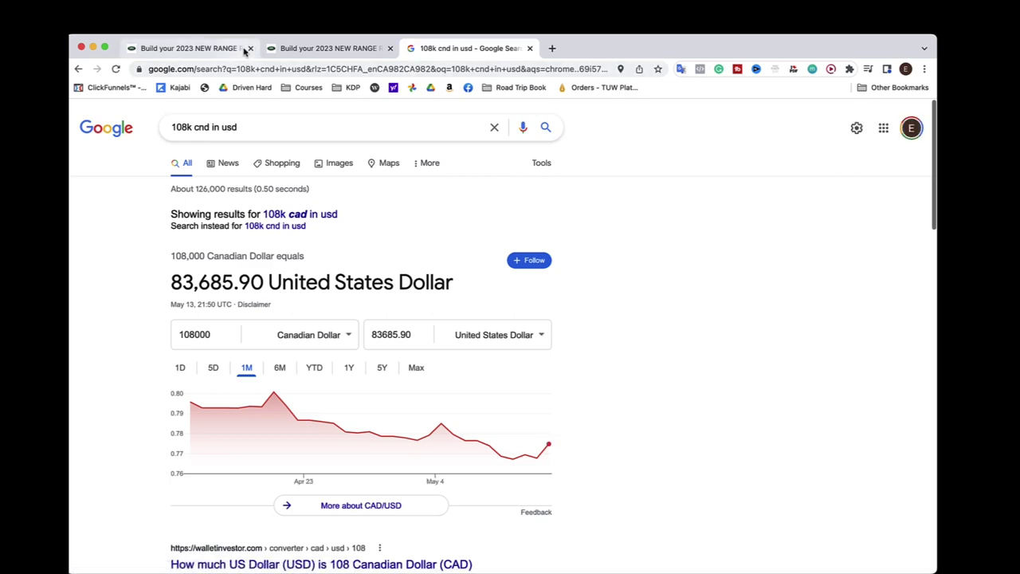
Step: Glance at the other Range Rover tab, then return to the Canadian build at $108,776
click(205, 49)
click(326, 50)
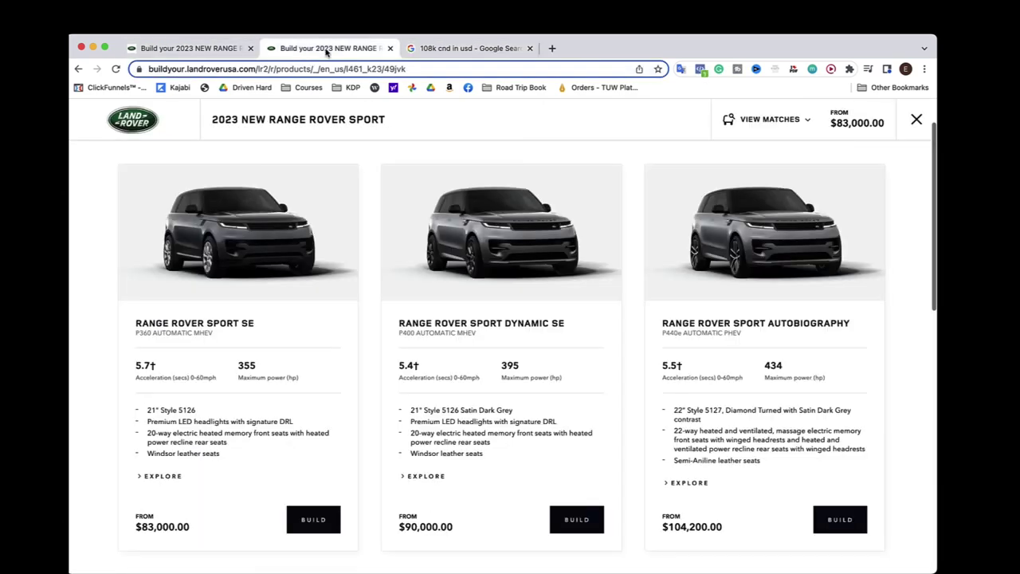
scroll(412, 271, down, 3)
scroll(346, 191, up, 5)
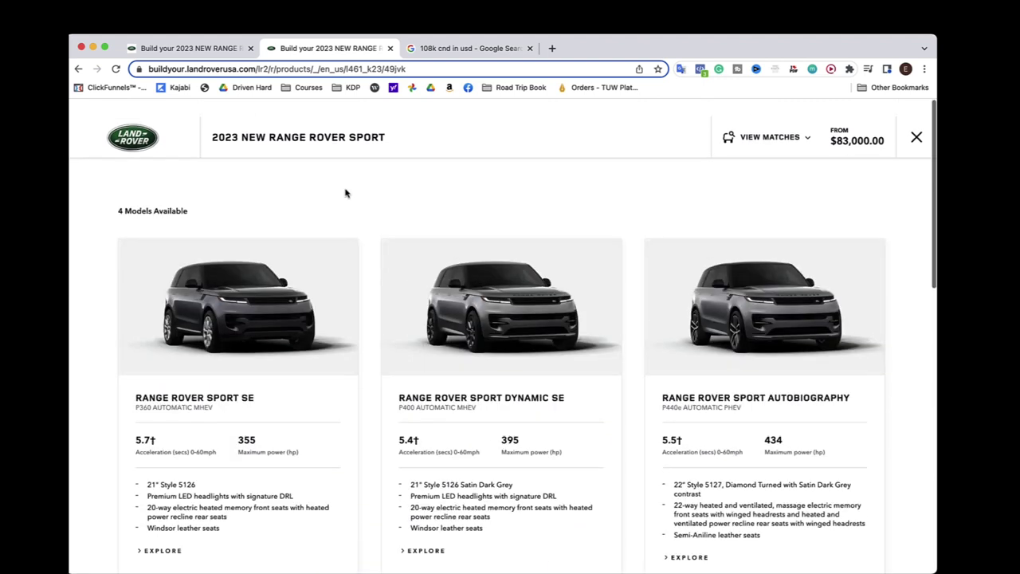
click(217, 51)
Step: Add the Metal Cargo Space scuff plate and Wi-Fi Enabled with Data Plan
scroll(327, 322, down, 3)
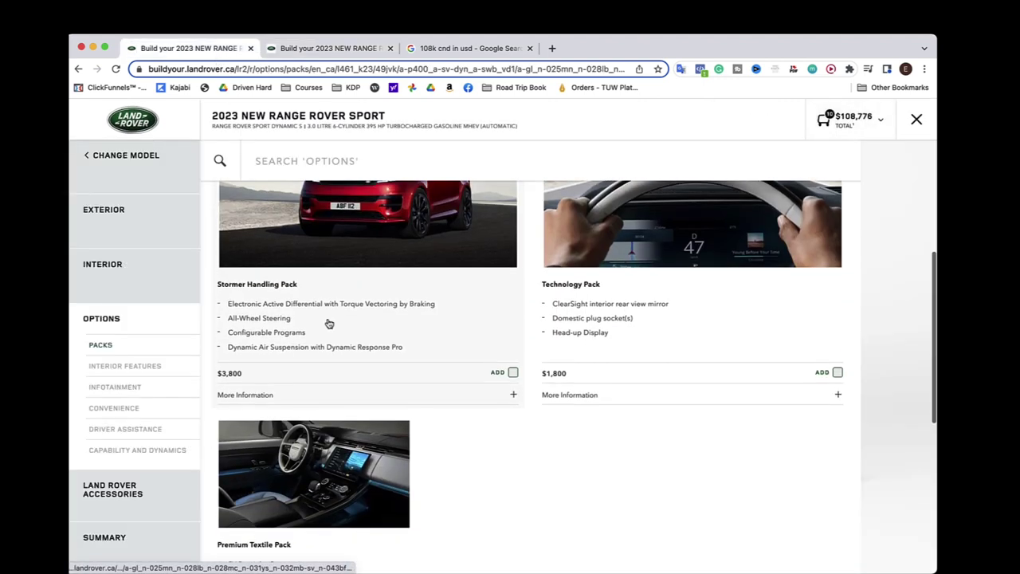
click(104, 368)
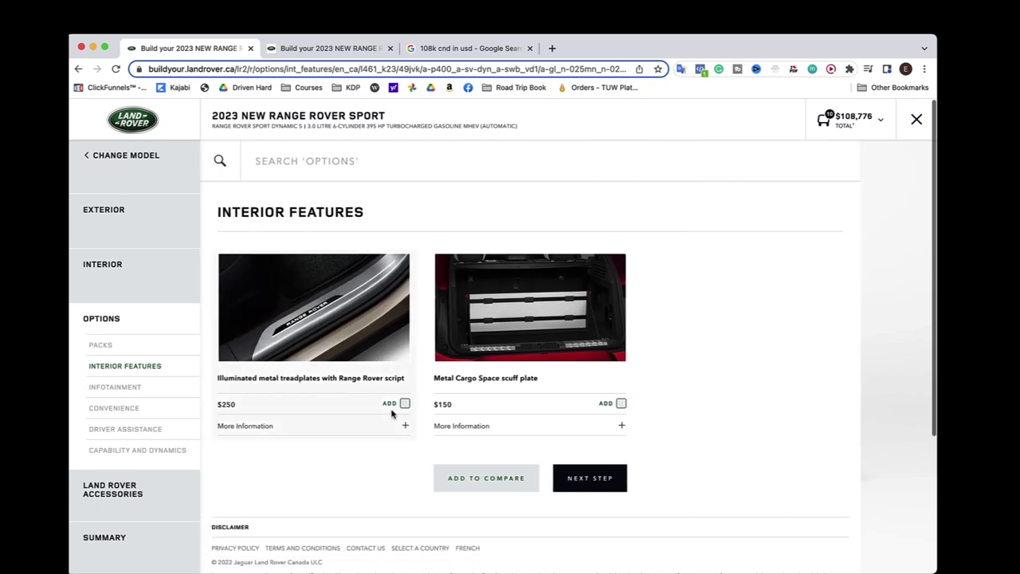
click(621, 404)
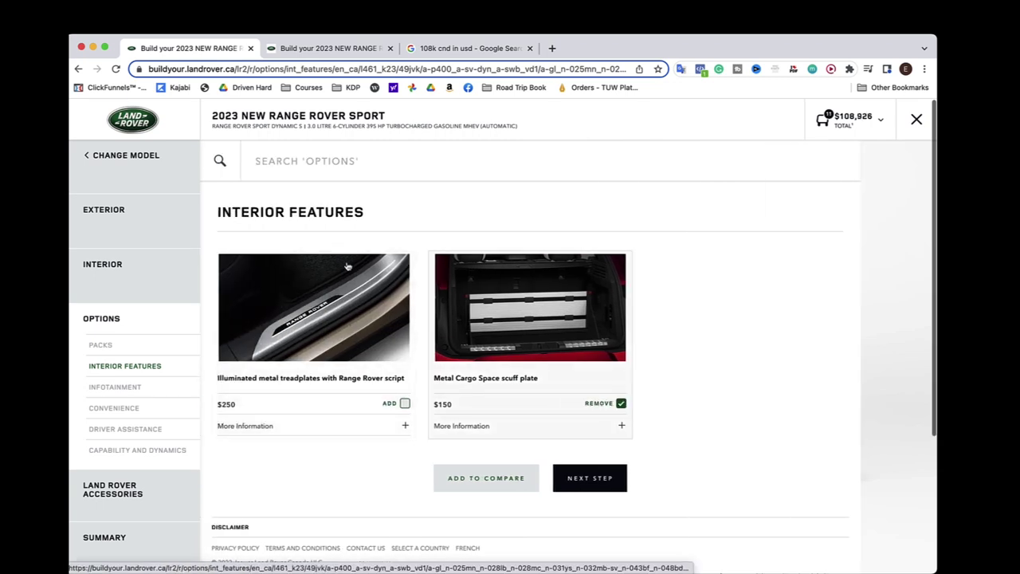
click(132, 397)
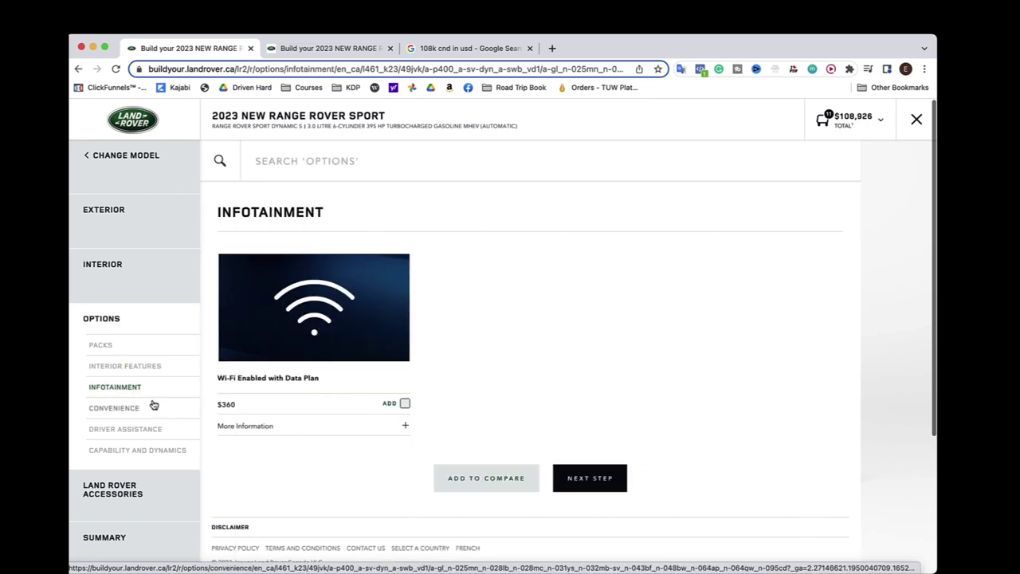
click(404, 404)
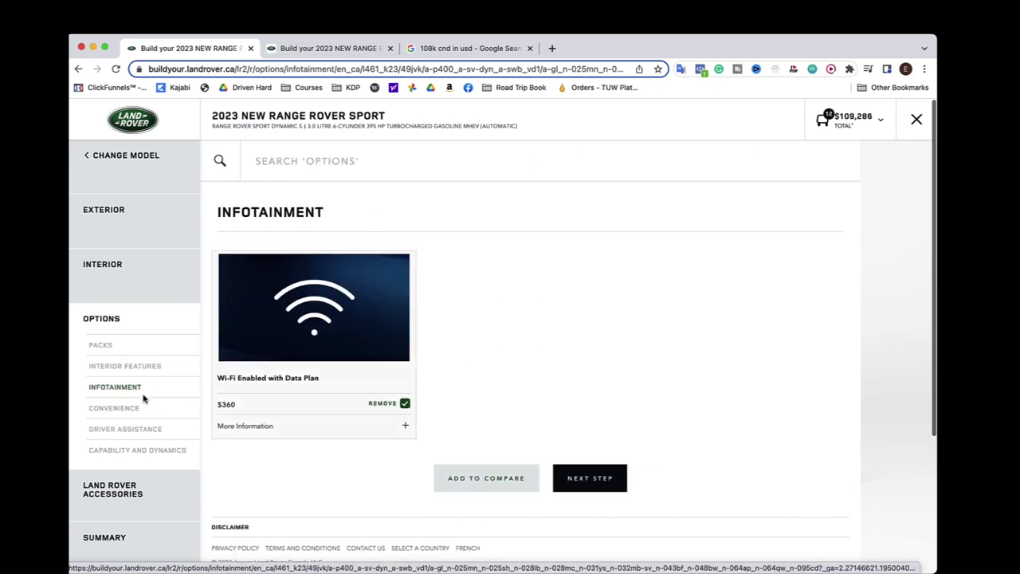
Step: Add the $100 Powered gesture tailgate and $650 Soft door close from Convenience options
click(114, 408)
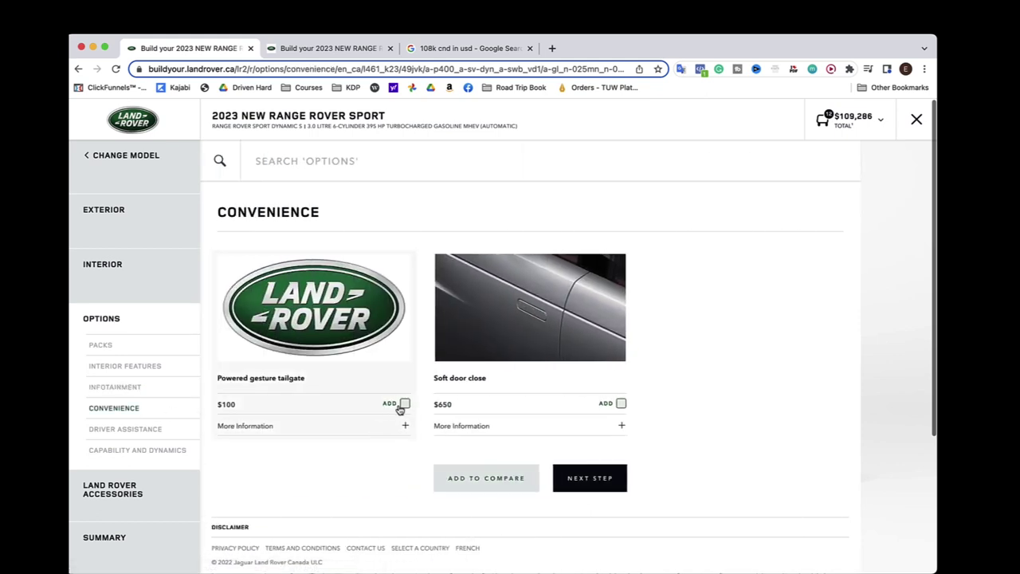
click(405, 404)
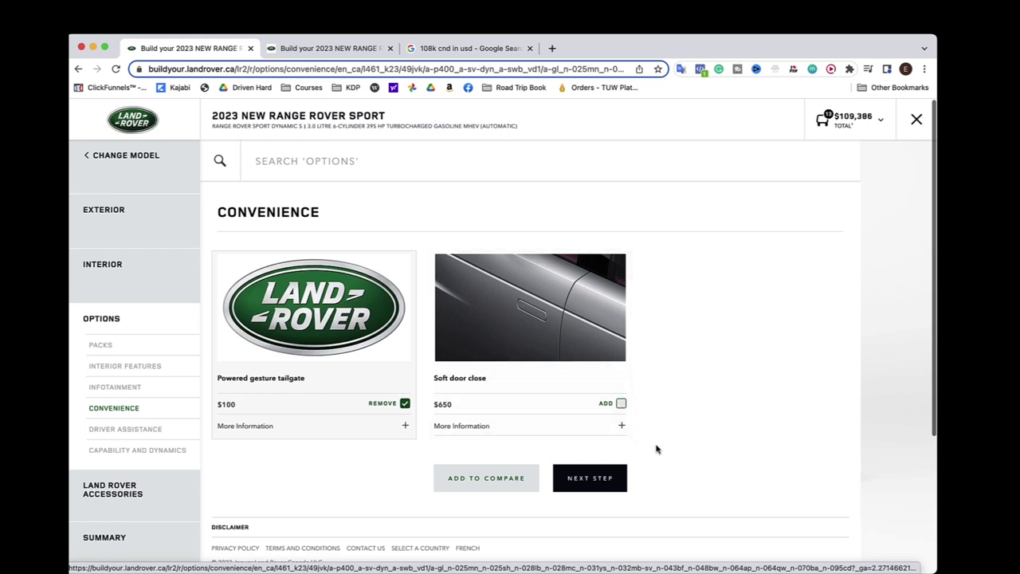
click(621, 405)
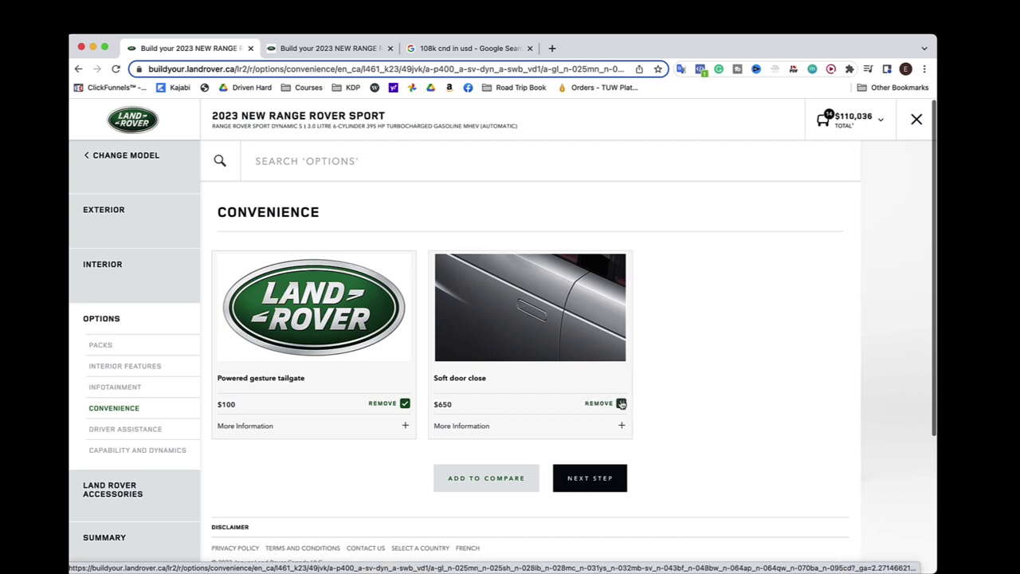
click(163, 428)
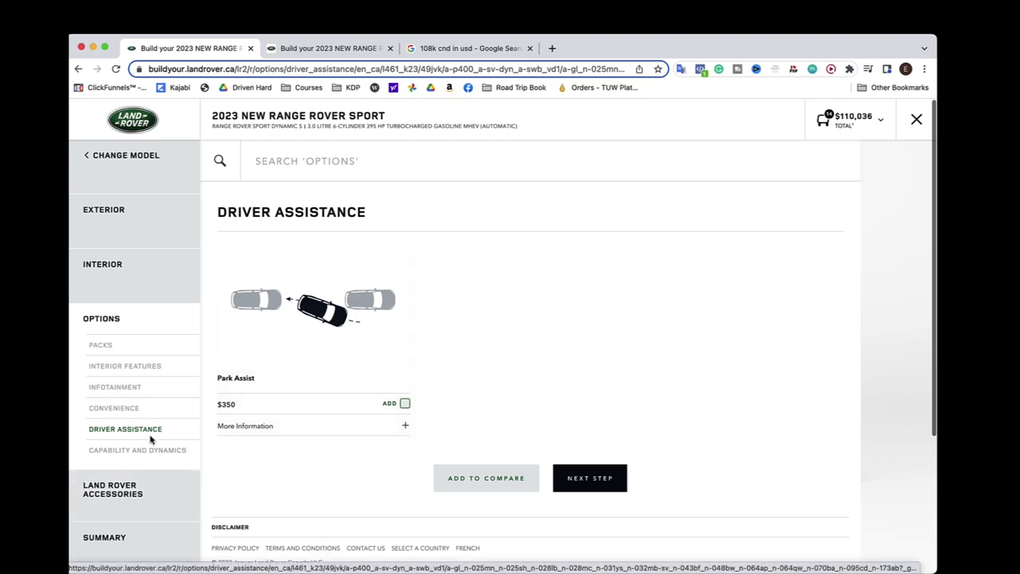
click(163, 451)
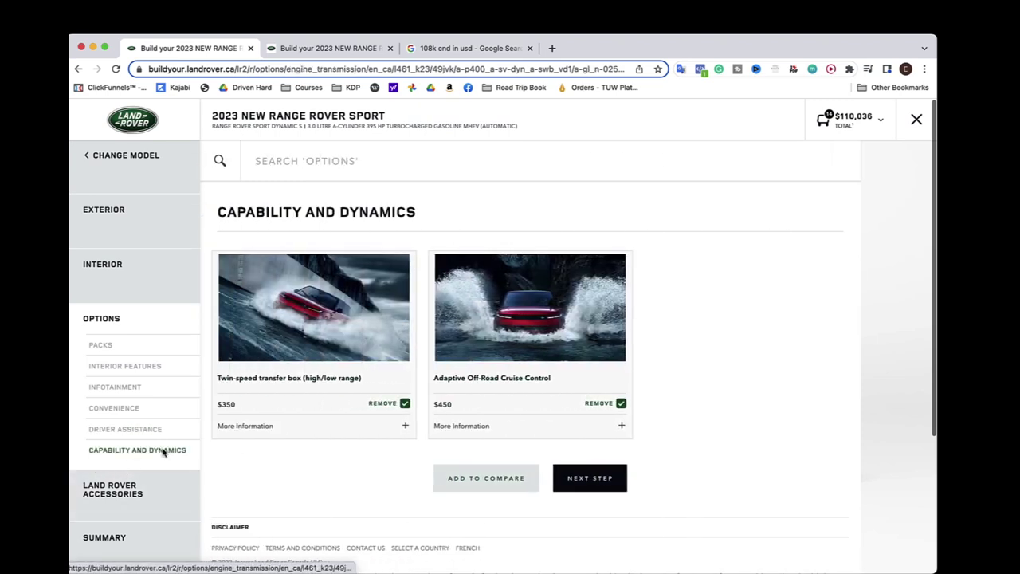
scroll(163, 451, down, 1)
scroll(164, 452, down, 1)
Step: Add Black Front Mudflaps (Dynamic) and Black Rear Mudflaps from Land Rover Accessories
click(124, 495)
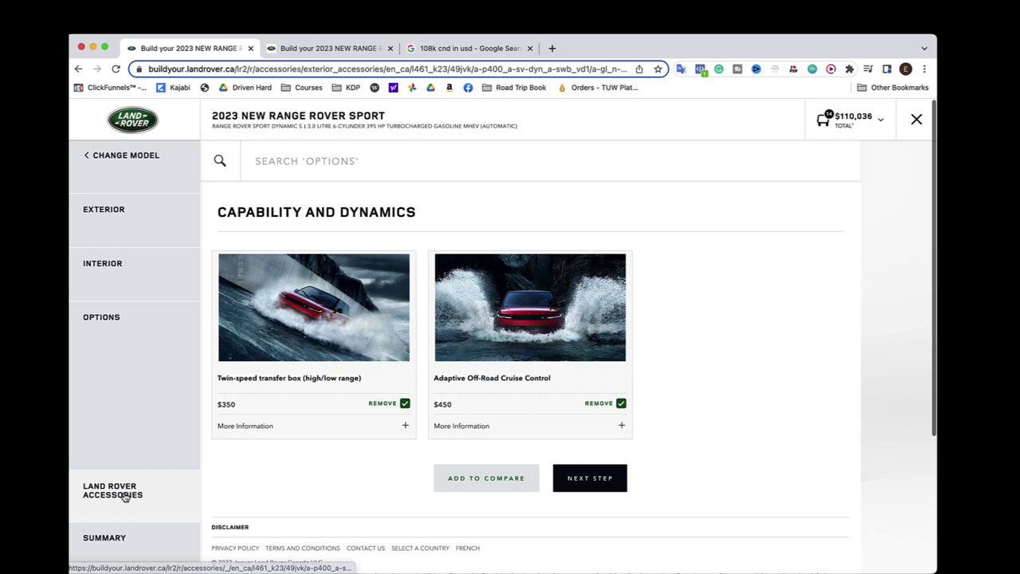
scroll(331, 428, down, 3)
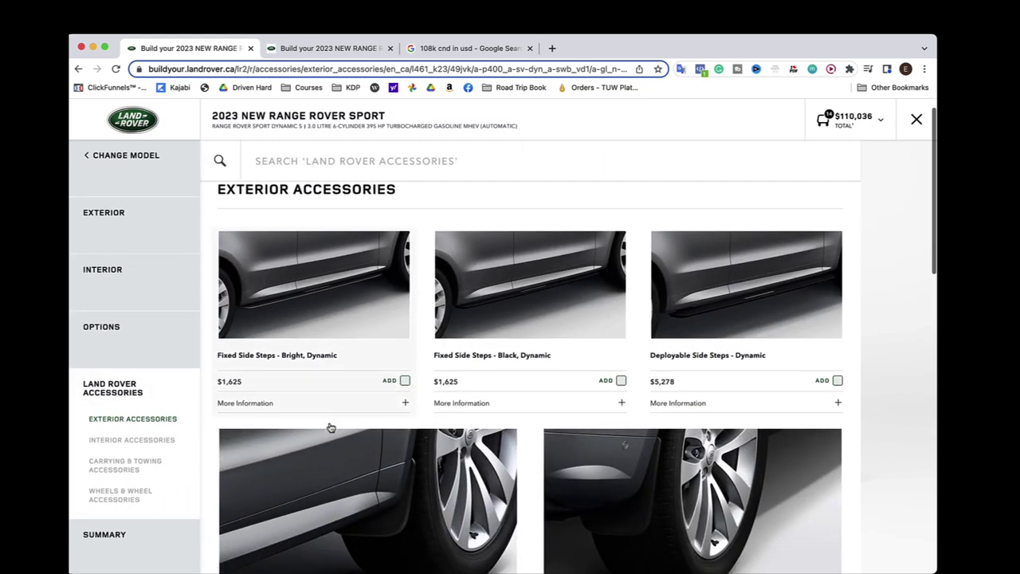
scroll(331, 428, down, 1)
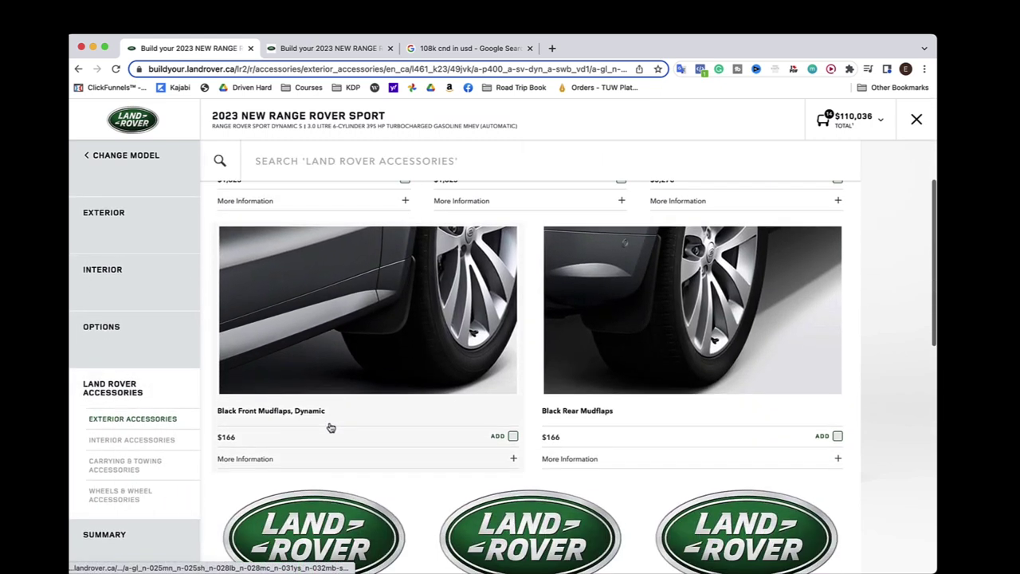
click(513, 427)
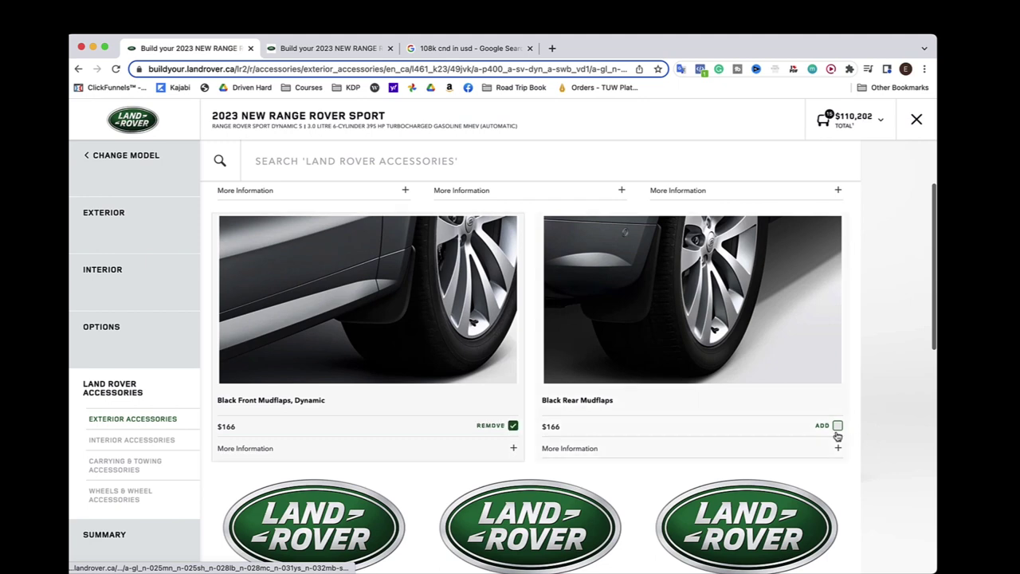
click(837, 427)
Step: Continue to Interior Accessories and review the $639 Dash Cam and cargo partitions
scroll(836, 429, down, 5)
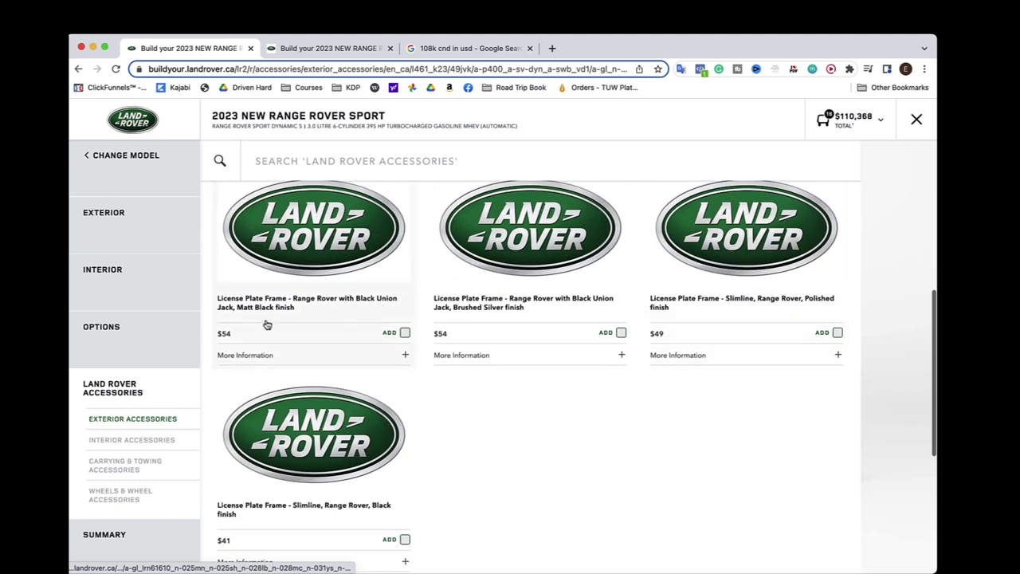
scroll(530, 333, down, 3)
scroll(529, 334, down, 2)
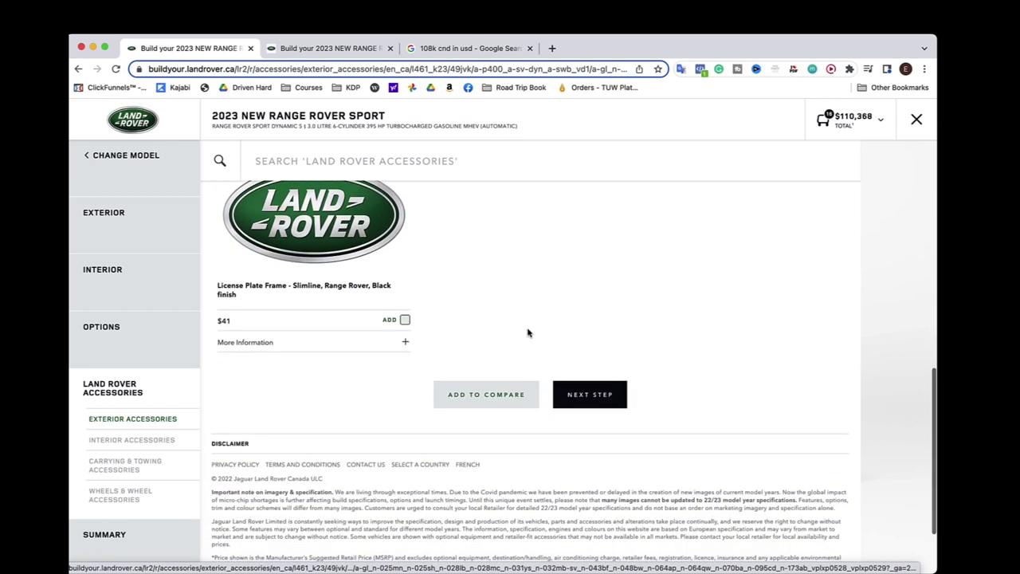
click(593, 400)
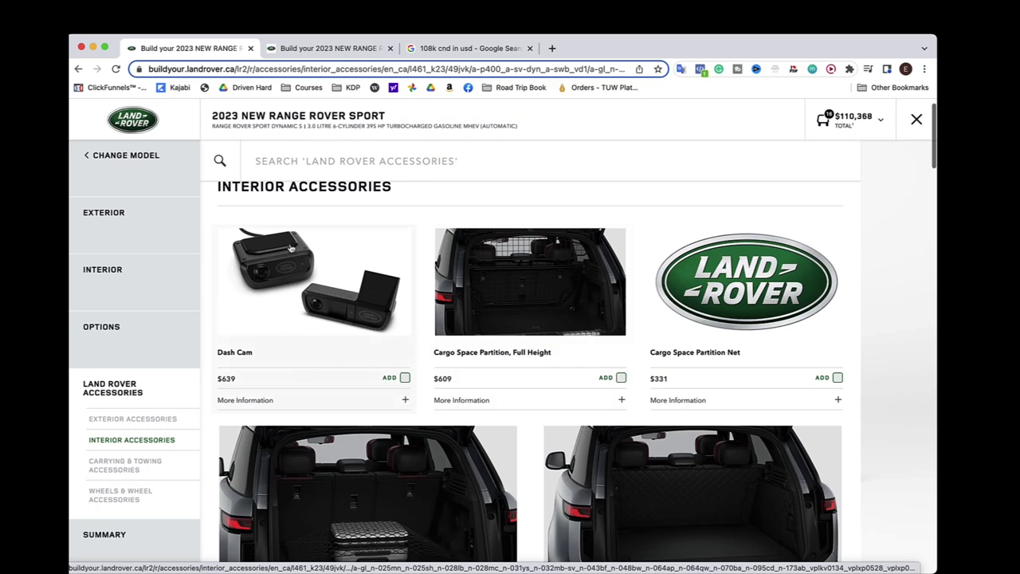
scroll(355, 373, down, 1)
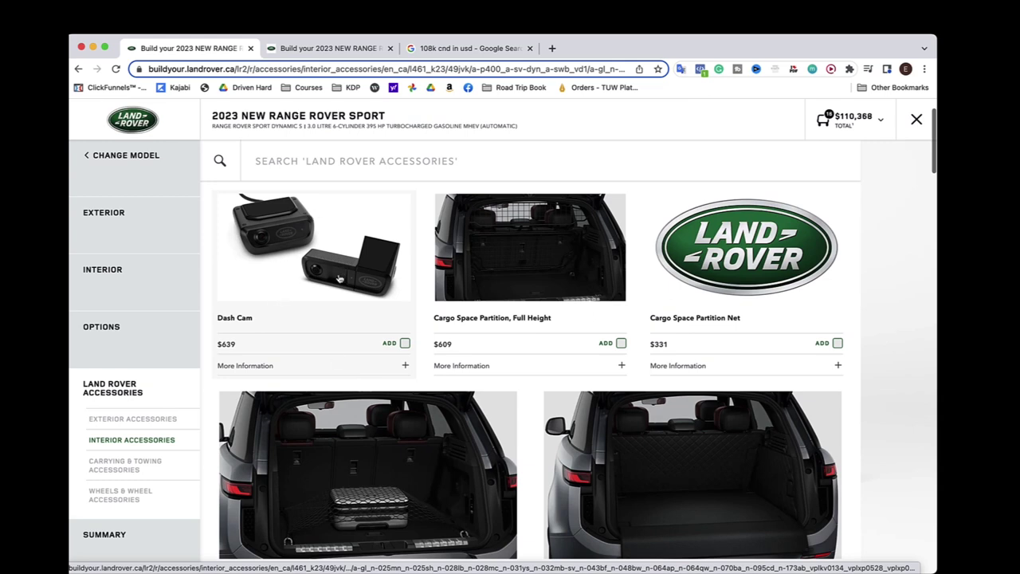
scroll(391, 296, down, 1)
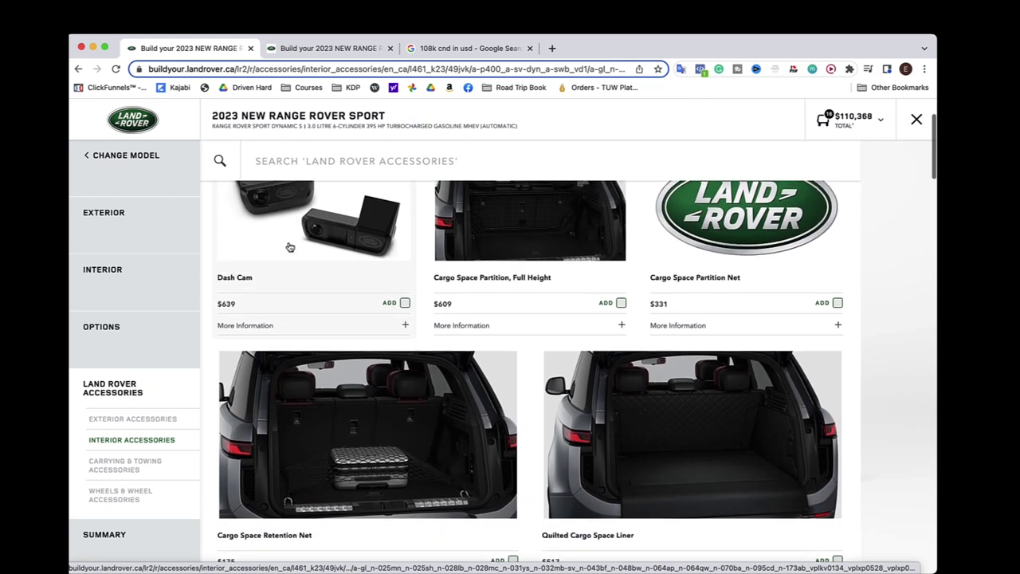
scroll(484, 319, up, 1)
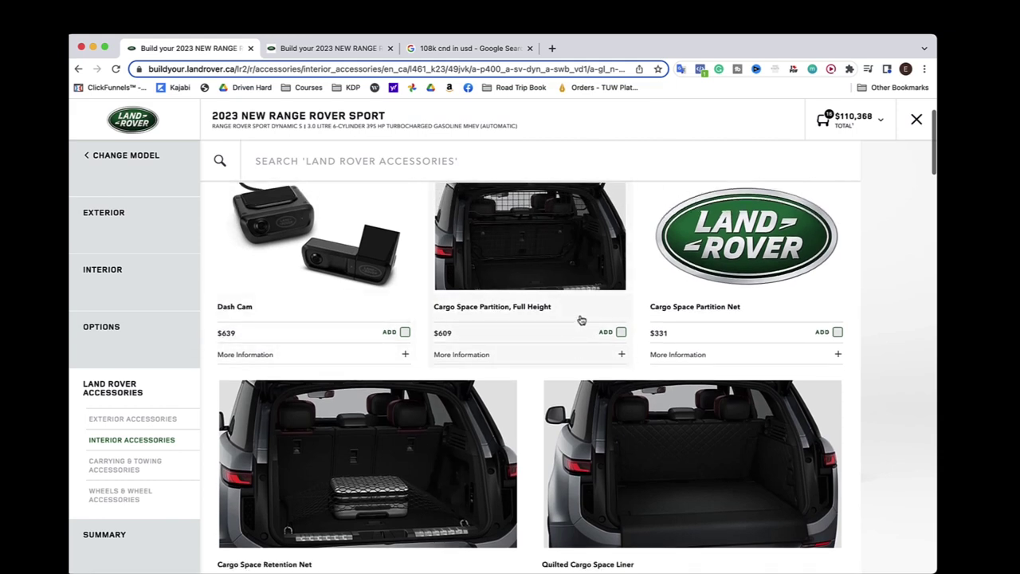
Step: Add Cargo Space Partition Full Height, the $175 Retention Net and $250 Antimicrobial Rubber Mats
scroll(598, 330, down, 1)
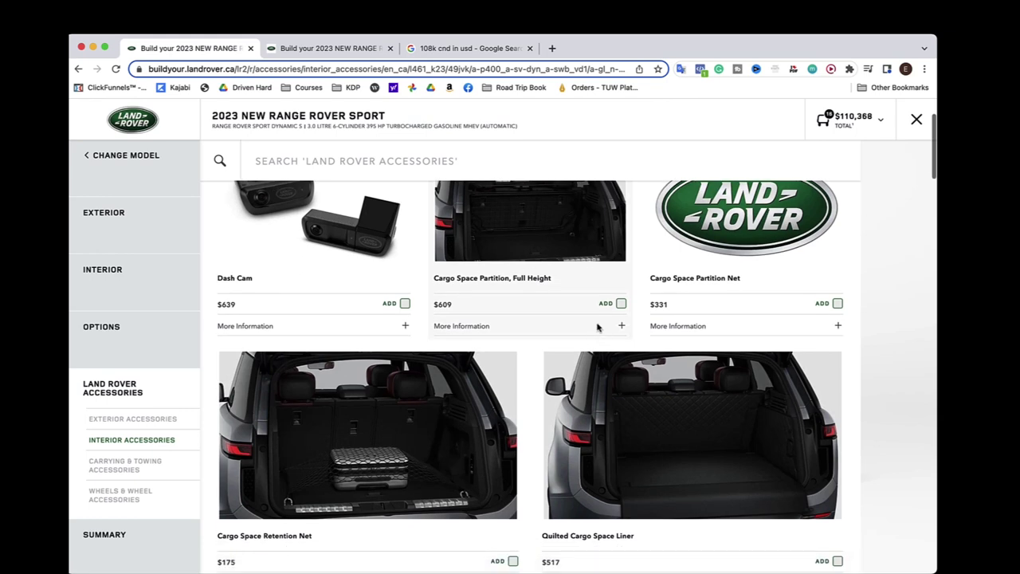
click(621, 304)
scroll(557, 335, down, 5)
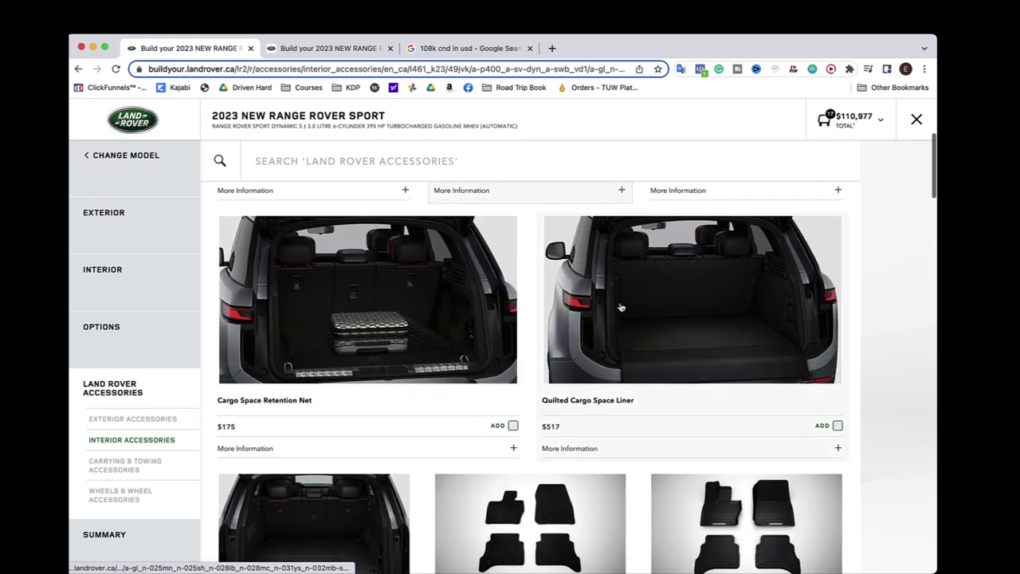
click(514, 426)
scroll(557, 359, down, 4)
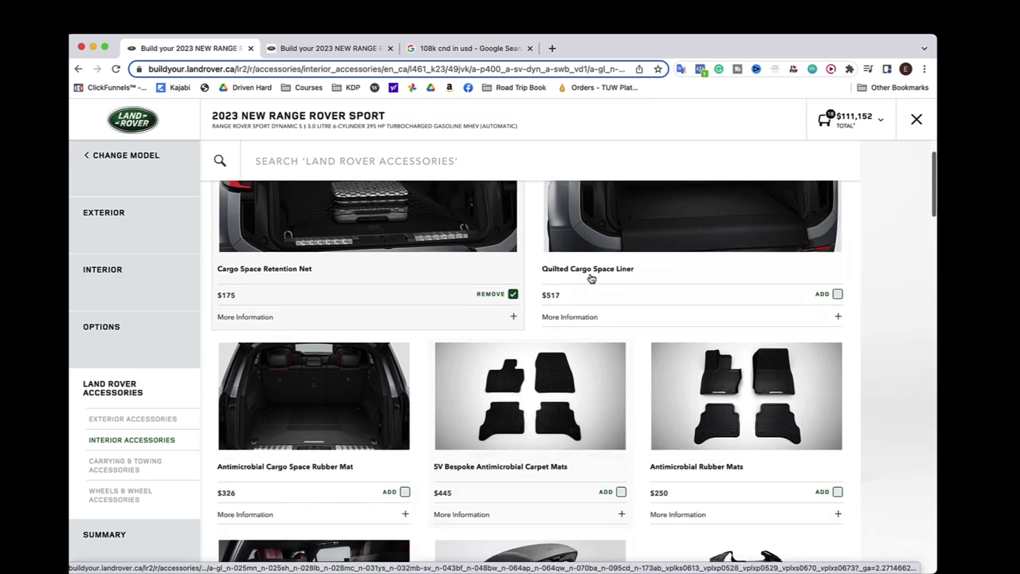
scroll(610, 279, down, 3)
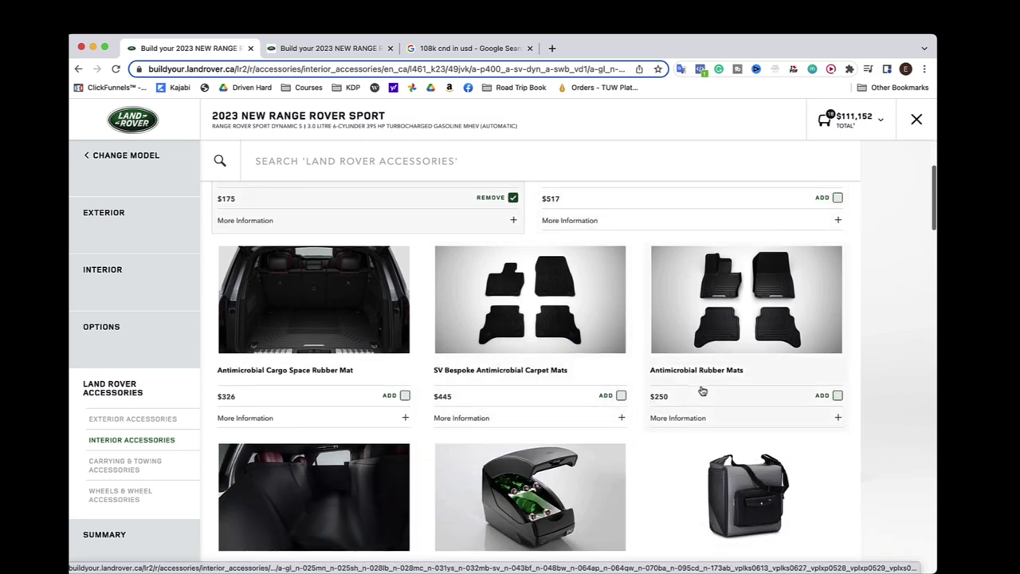
click(837, 396)
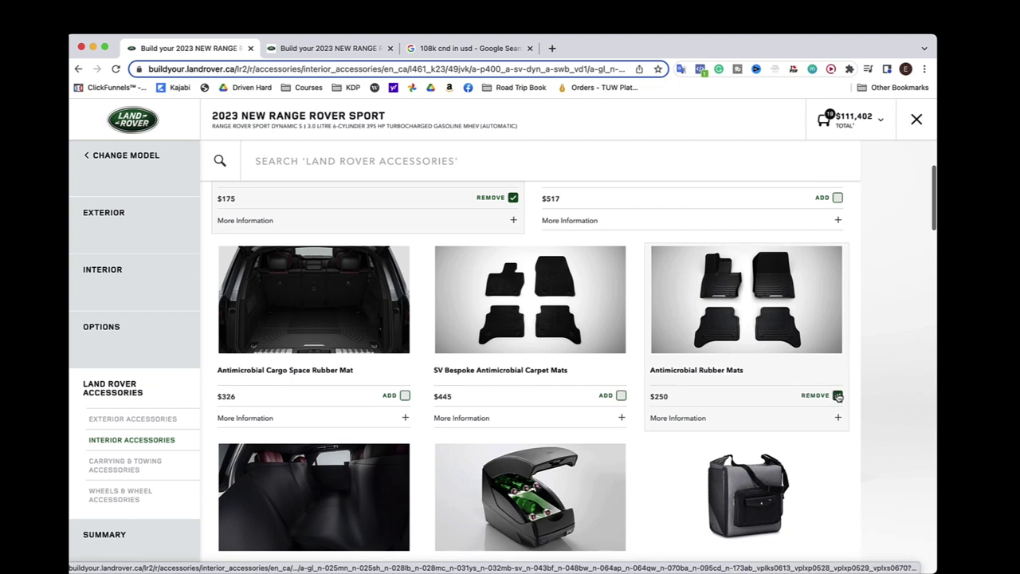
scroll(838, 397, down, 4)
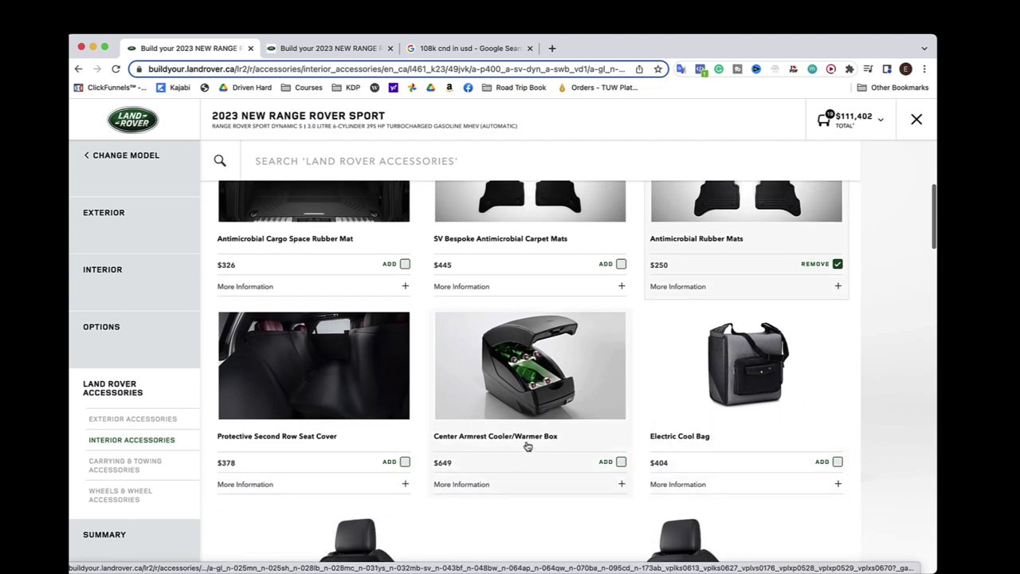
Step: Check the Center Armrest Cooler/Warmer Box details, then add it to the build
click(528, 486)
scroll(526, 484, down, 4)
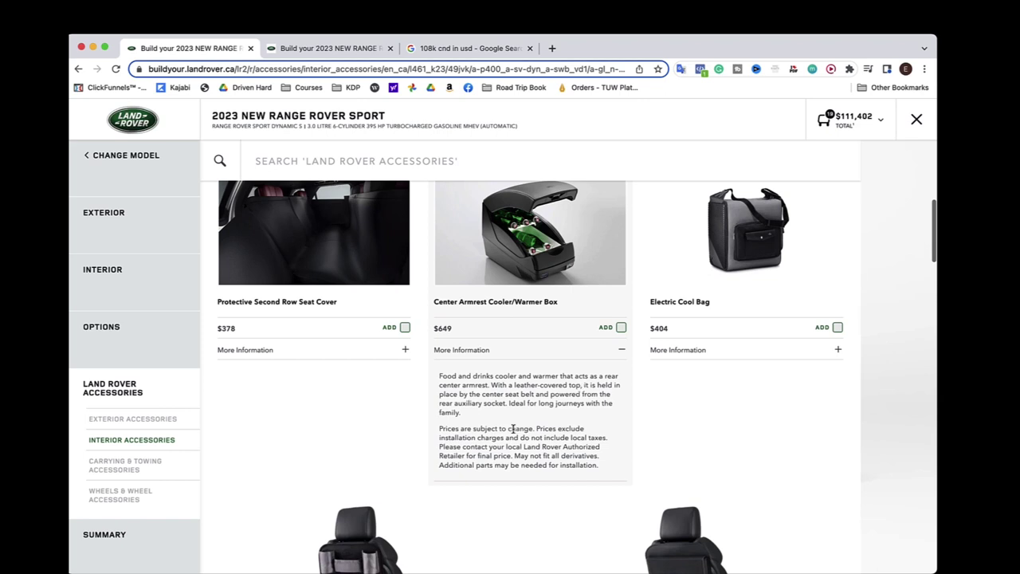
click(619, 352)
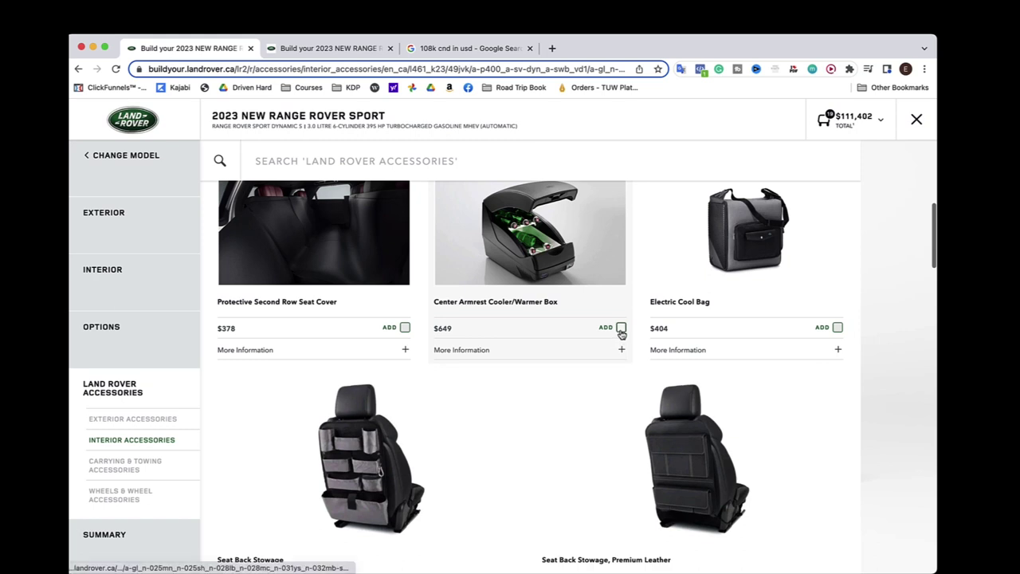
click(621, 327)
Step: Scroll to the bottom of Interior Accessories, reaching Carrying & Towing Accessories
scroll(621, 333, up, 1)
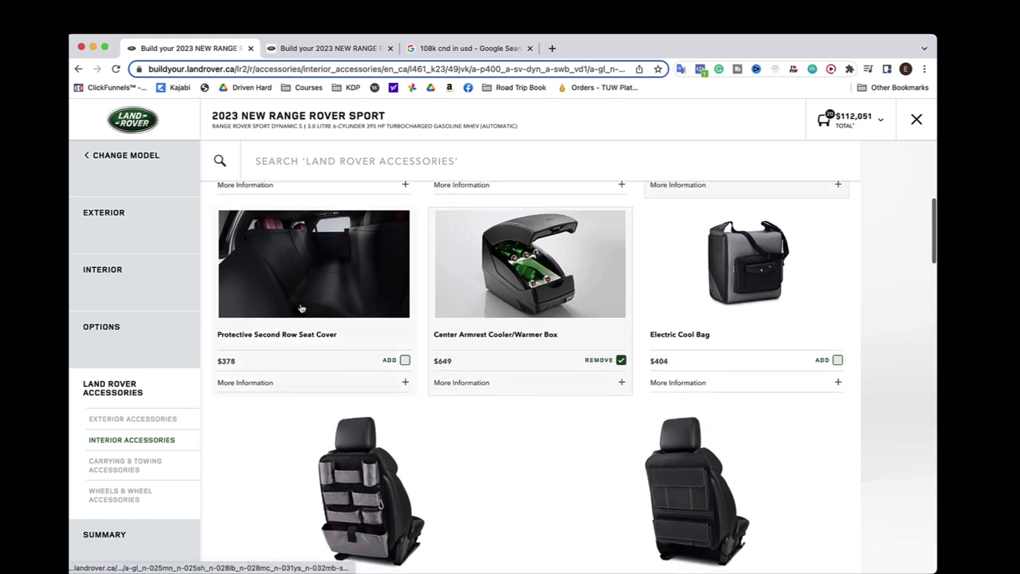
scroll(301, 308, up, 2)
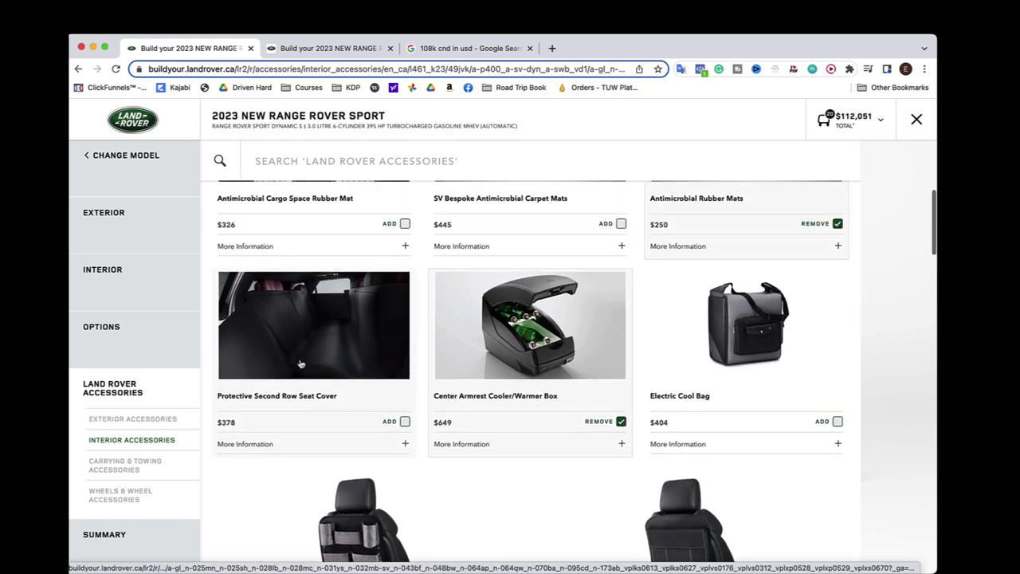
scroll(295, 372, down, 1)
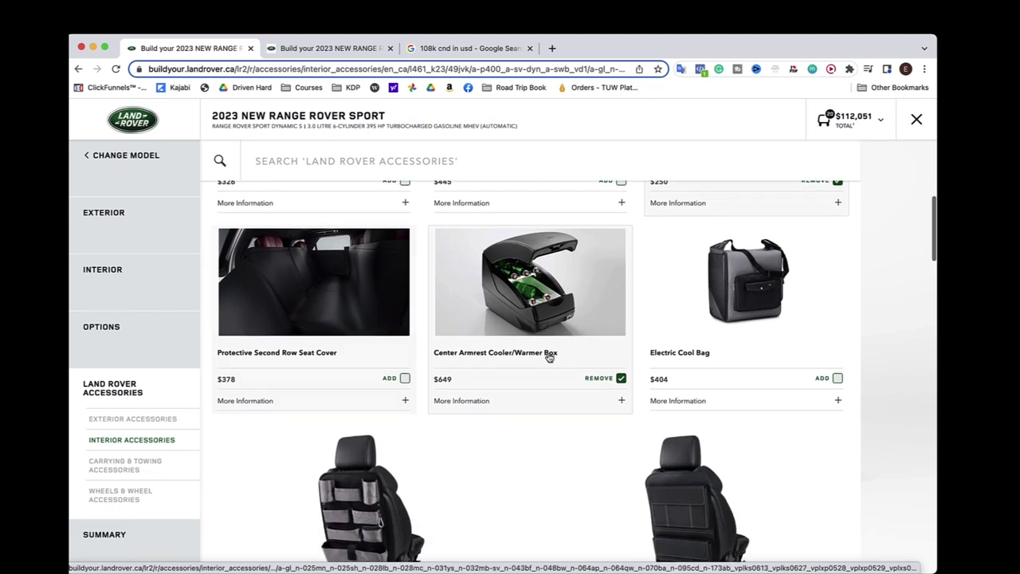
scroll(567, 327, up, 5)
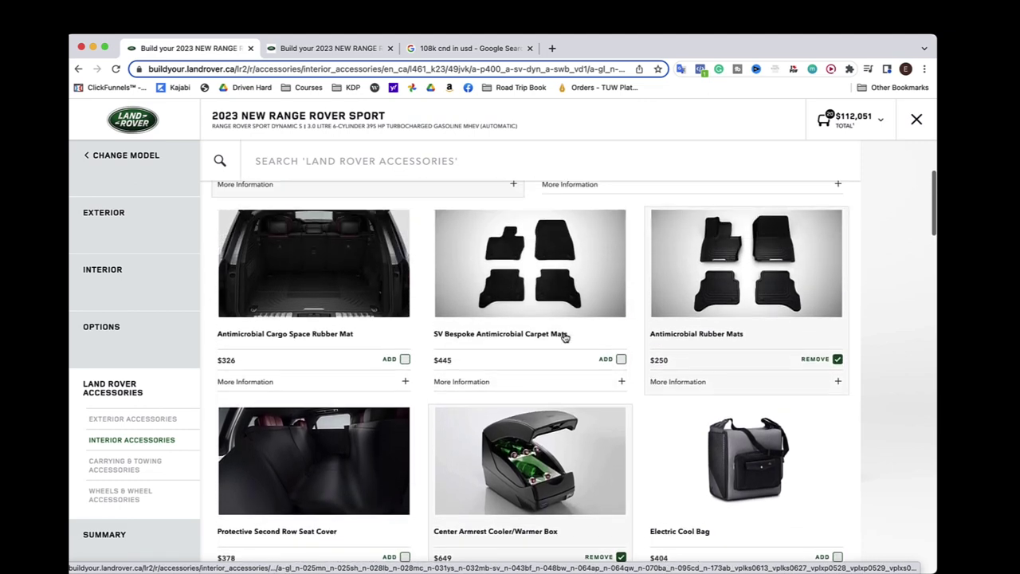
scroll(564, 338, down, 5)
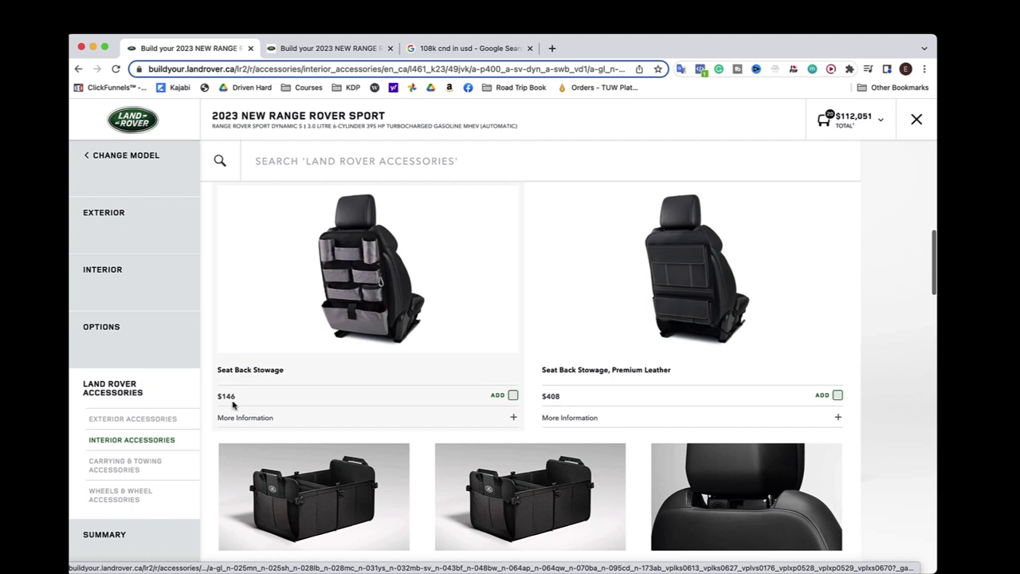
scroll(234, 405, down, 3)
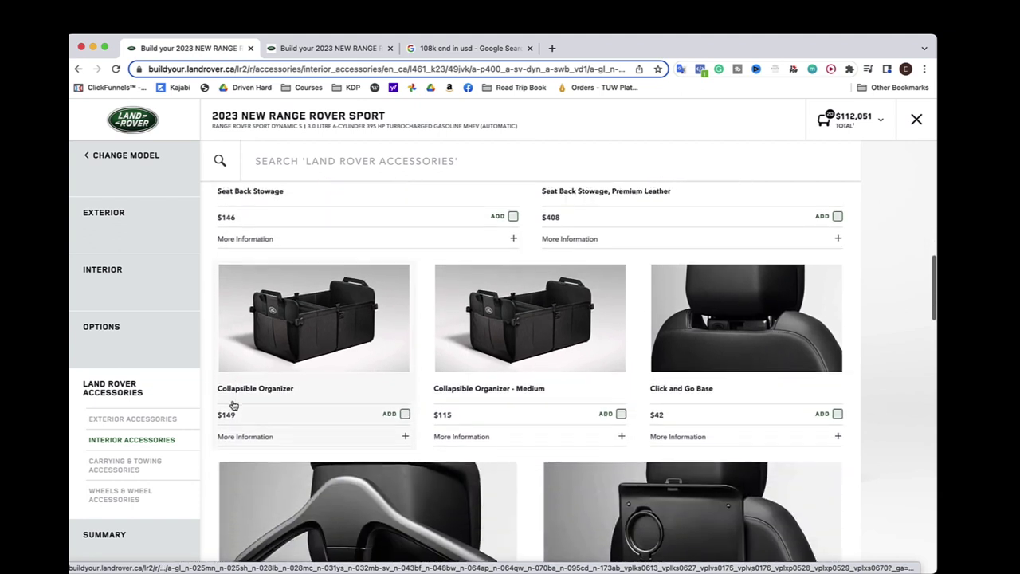
scroll(233, 405, down, 9)
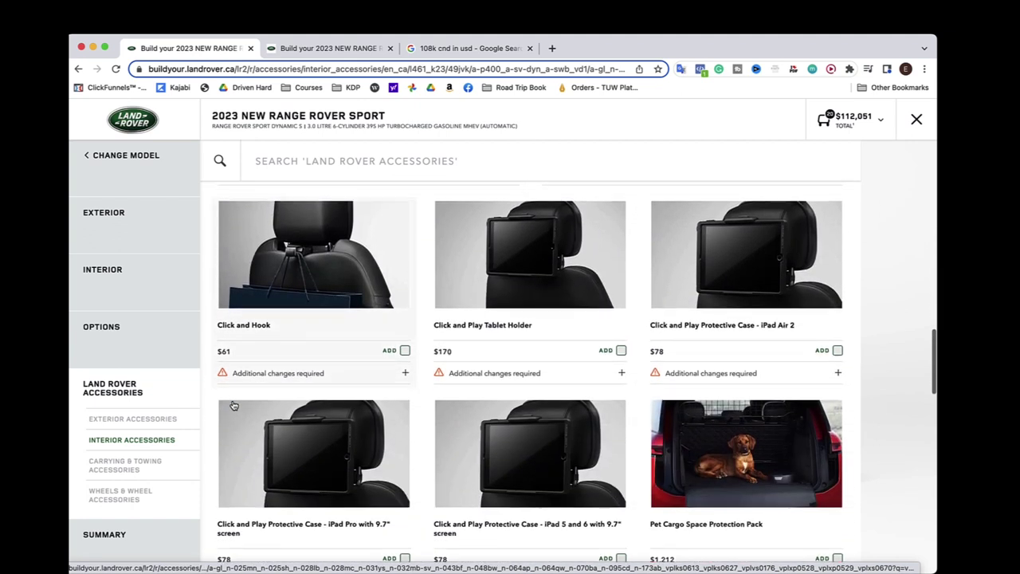
scroll(234, 406, down, 8)
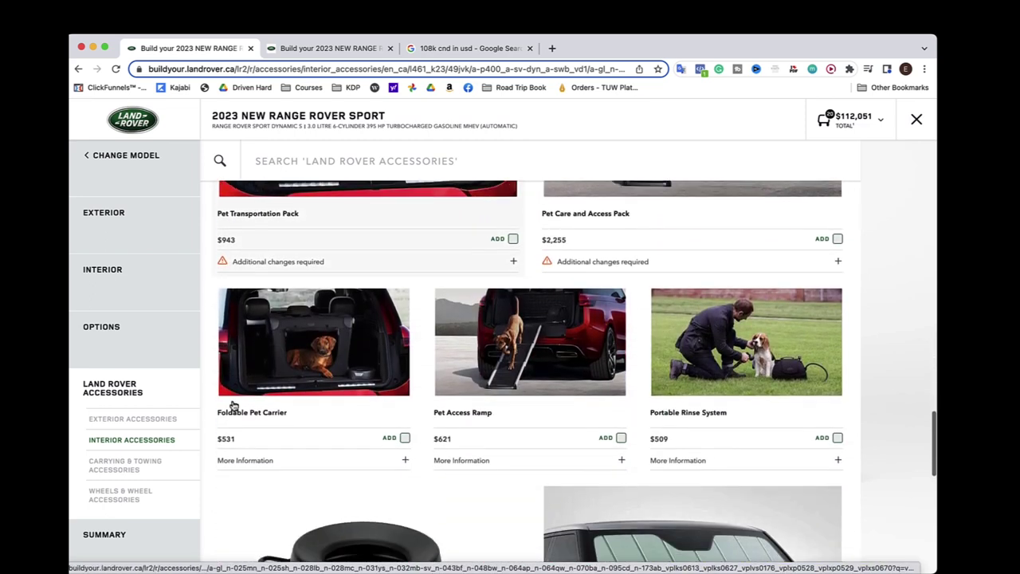
scroll(234, 405, down, 4)
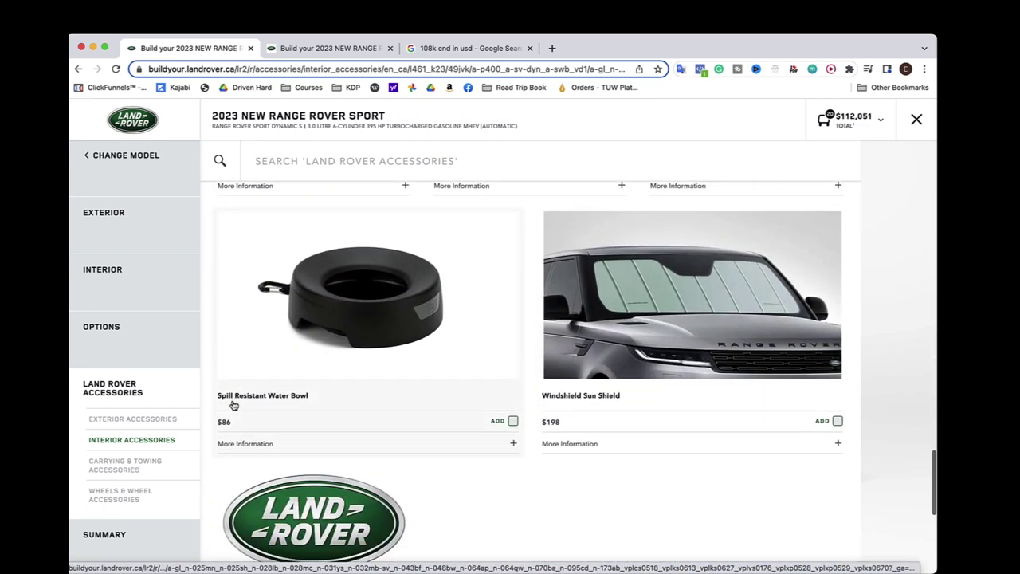
scroll(233, 405, down, 1)
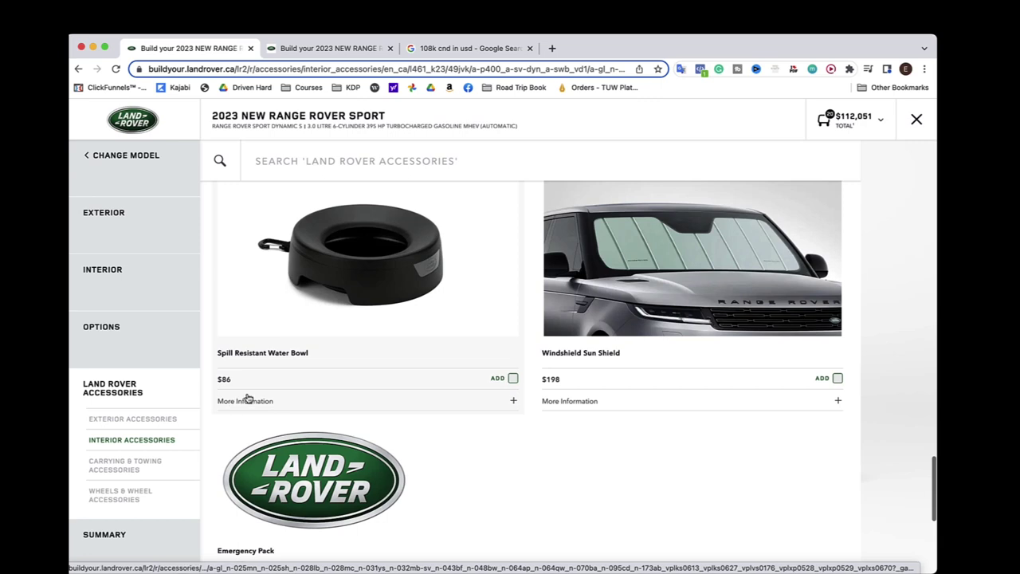
scroll(401, 388, down, 3)
scroll(401, 391, down, 3)
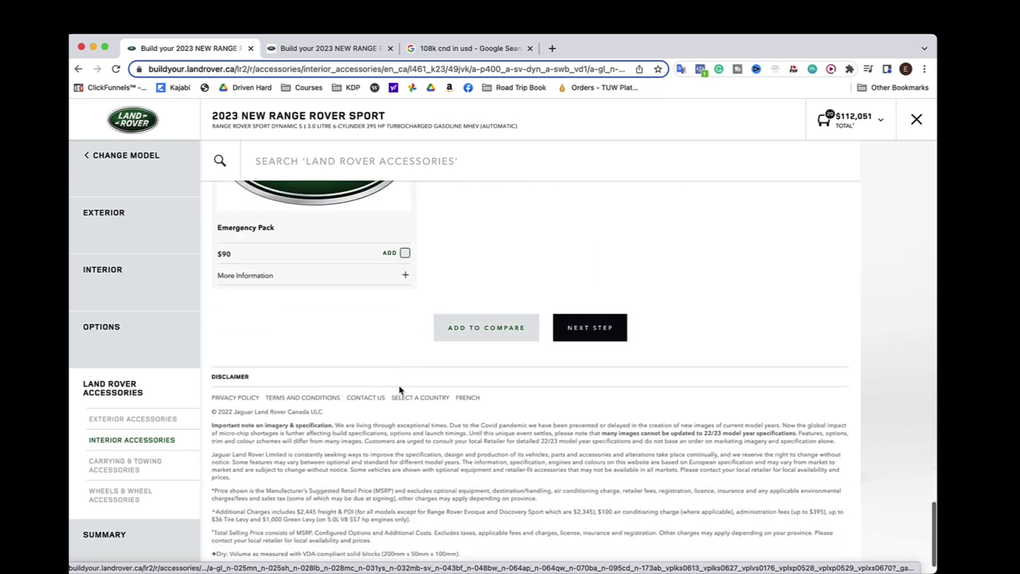
Step: In Carrying & Towing Accessories, add the $470 Cross Bar Kit, bringing the total to $112,521
click(611, 327)
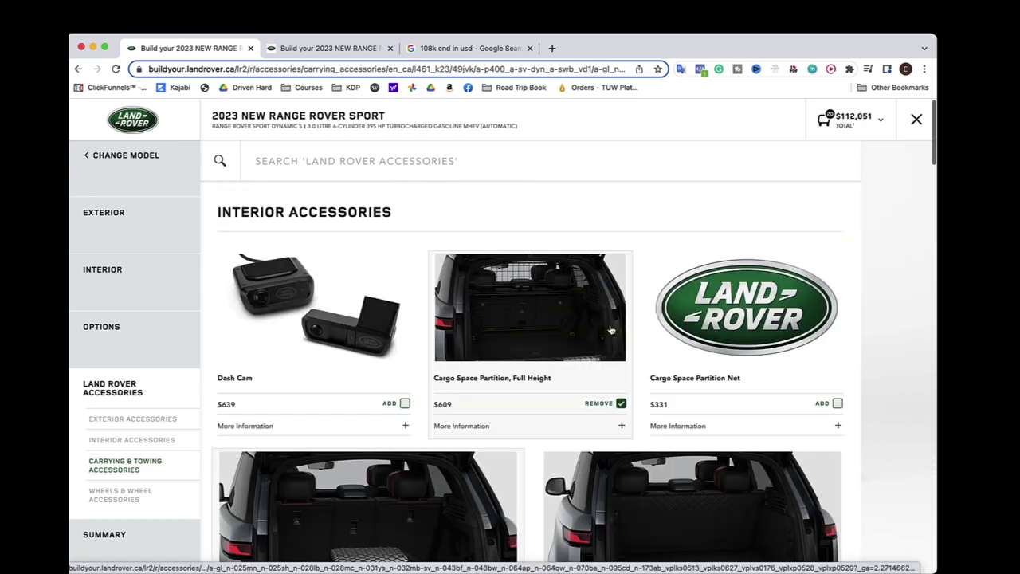
scroll(611, 330, down, 1)
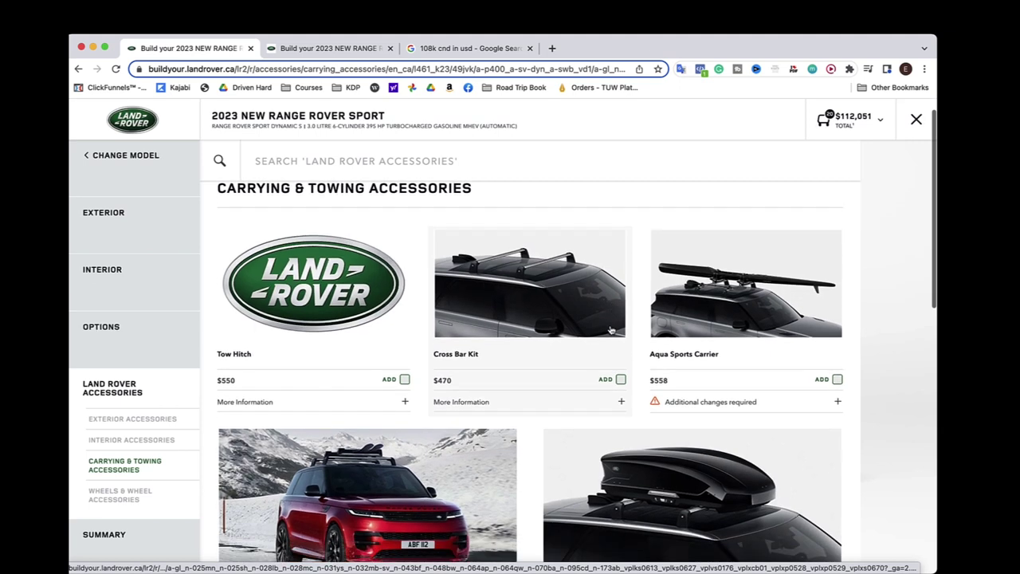
scroll(382, 358, down, 2)
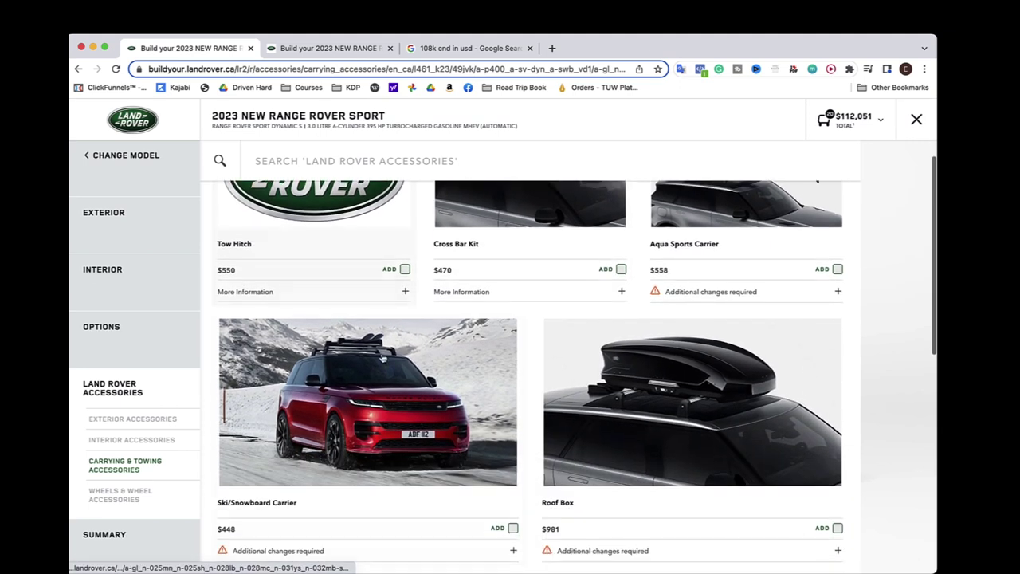
scroll(382, 358, up, 1)
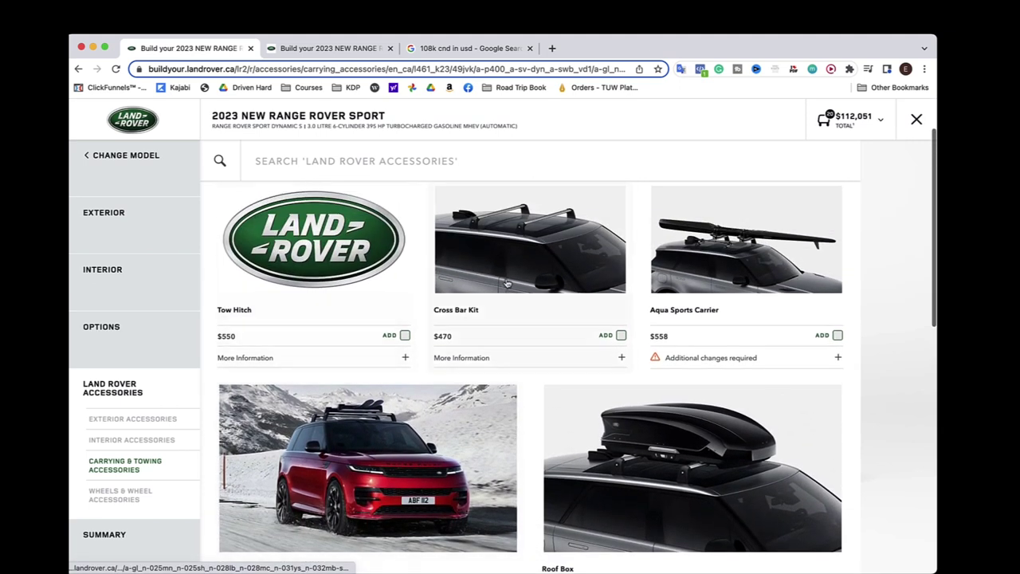
click(618, 336)
scroll(618, 338, down, 4)
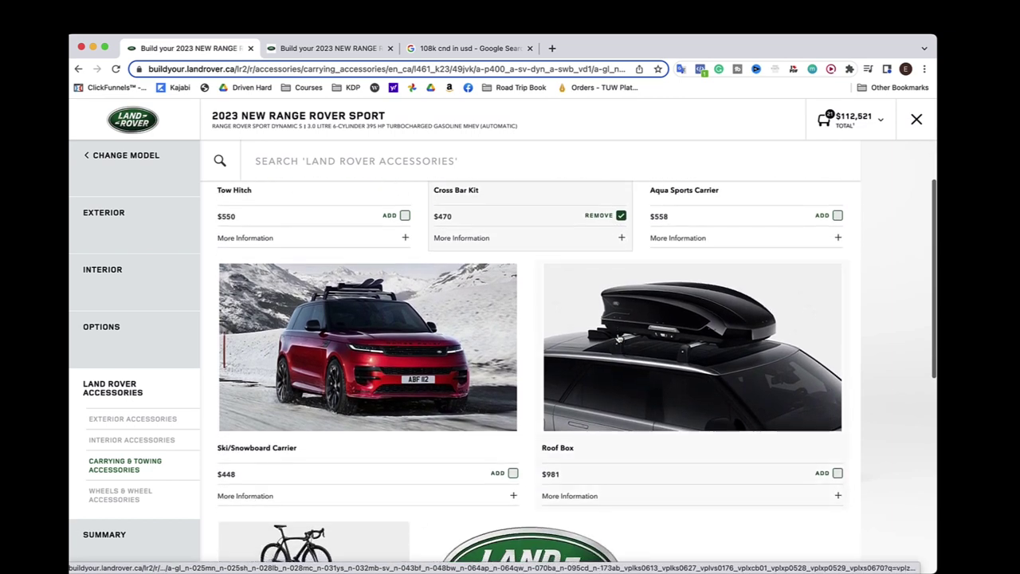
scroll(618, 337, down, 2)
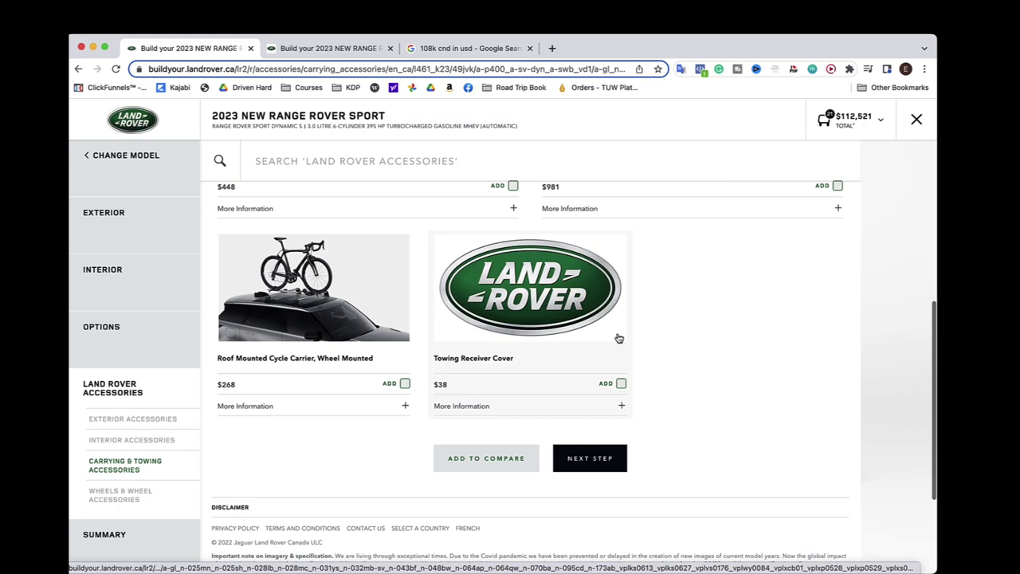
scroll(618, 338, down, 3)
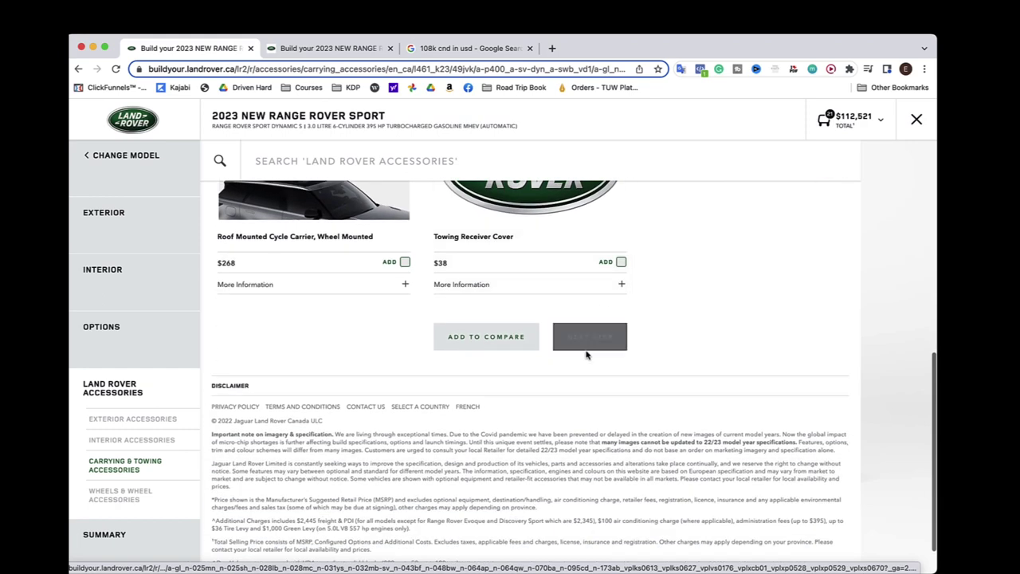
Step: Skip past wheel accessories and finish the build to view the $112,521 summary
click(600, 333)
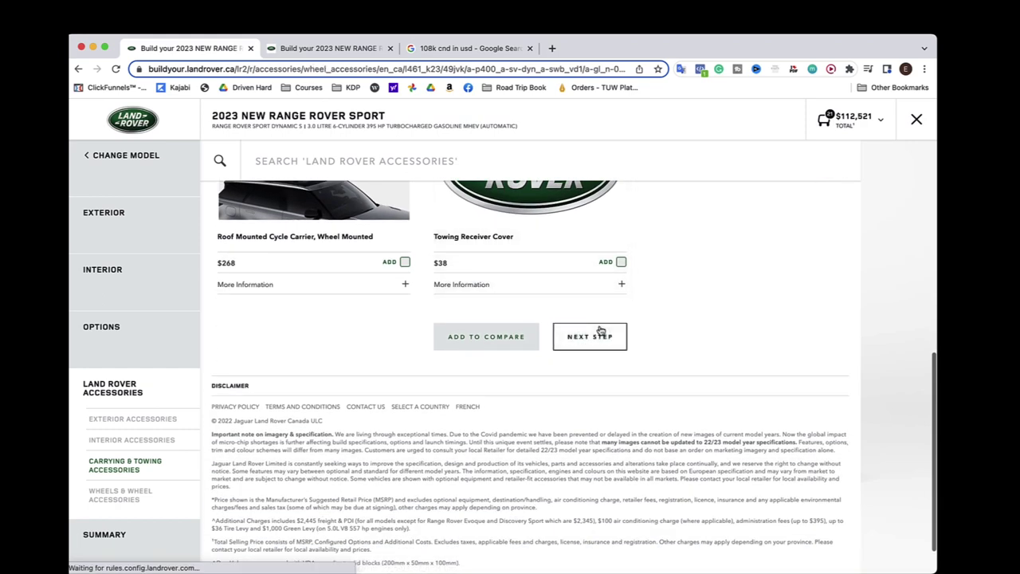
scroll(600, 333, down, 1)
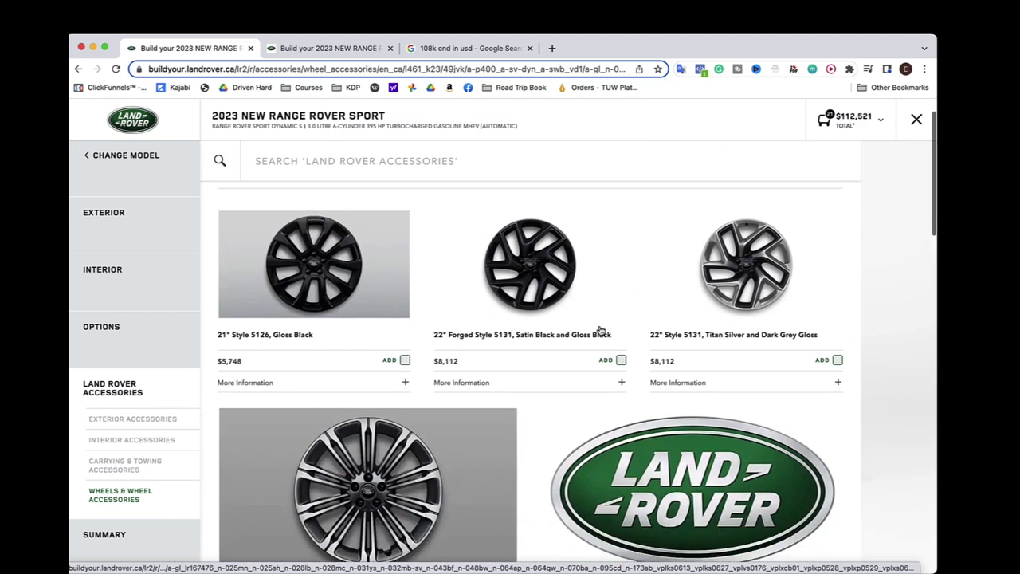
scroll(600, 332, down, 10)
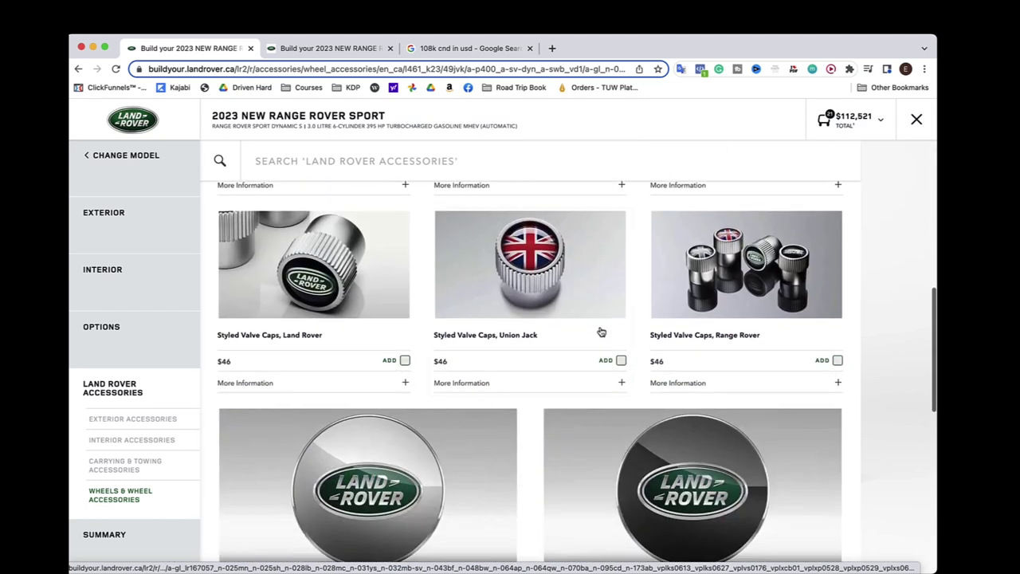
scroll(602, 331, down, 10)
click(590, 460)
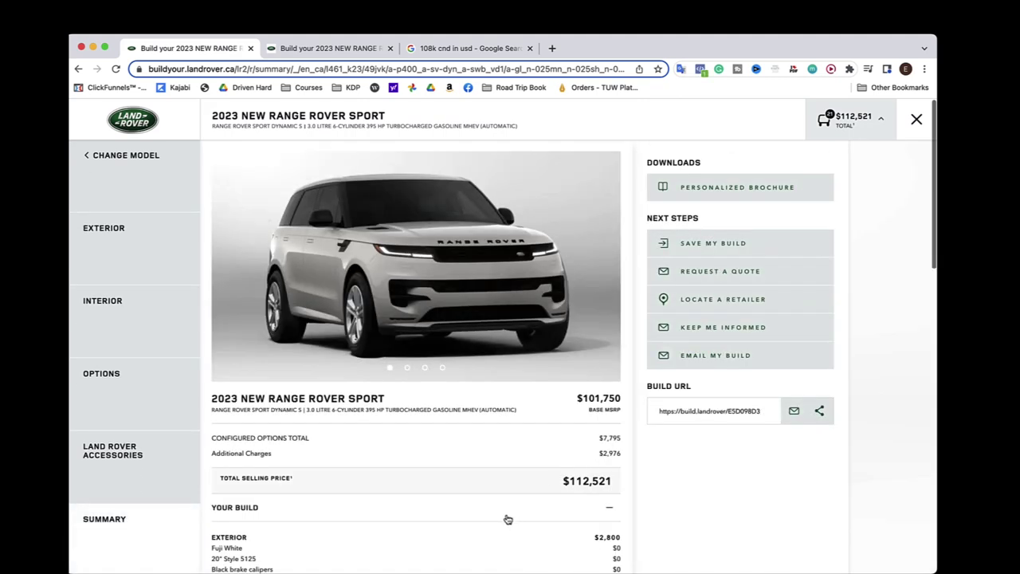
Step: Convert 112k CAD to USD in Google search (86,802.53 USD), then return to the summary
click(435, 50)
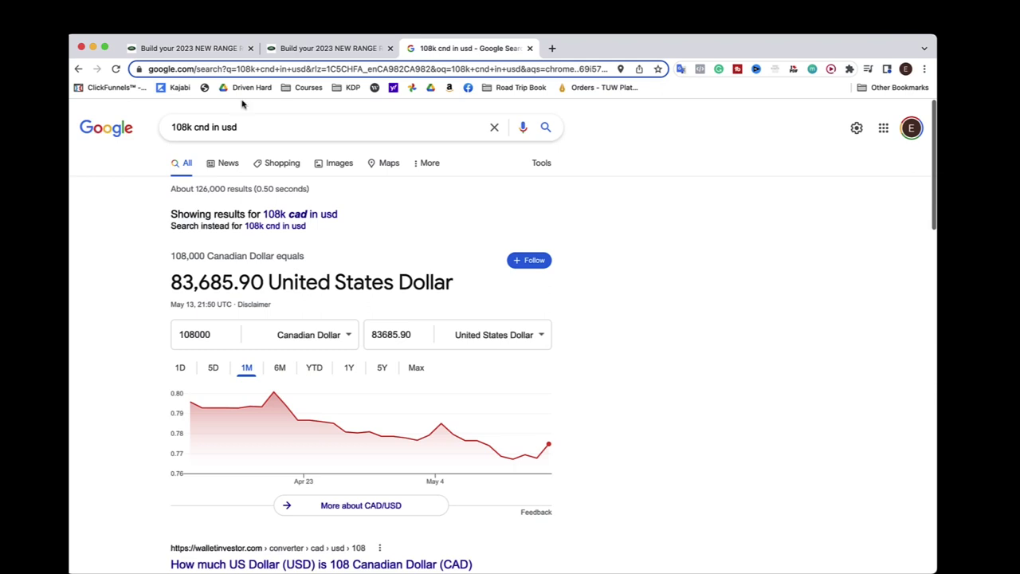
drag(193, 128, 150, 127)
text(112k)
key(Return)
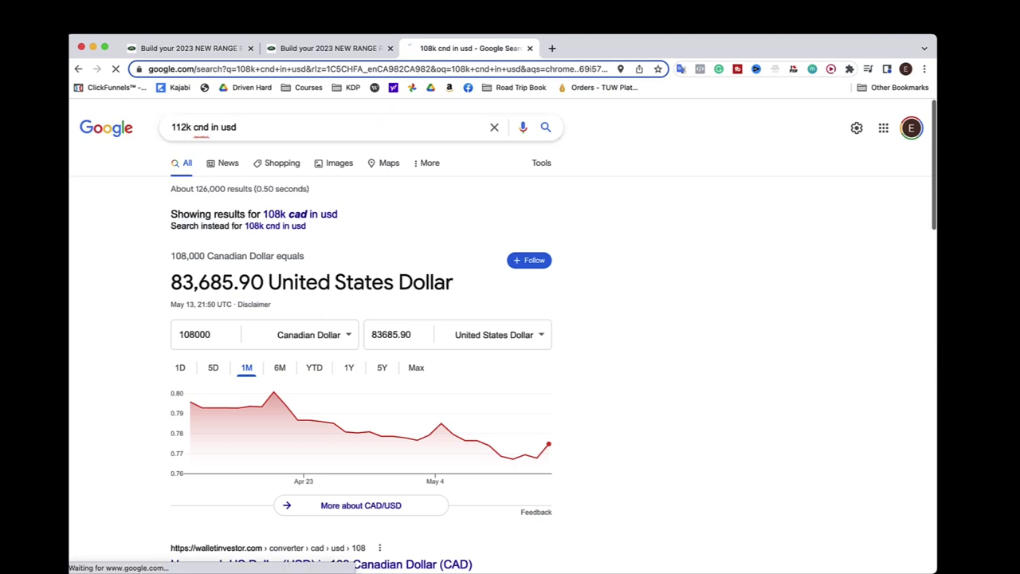
click(167, 49)
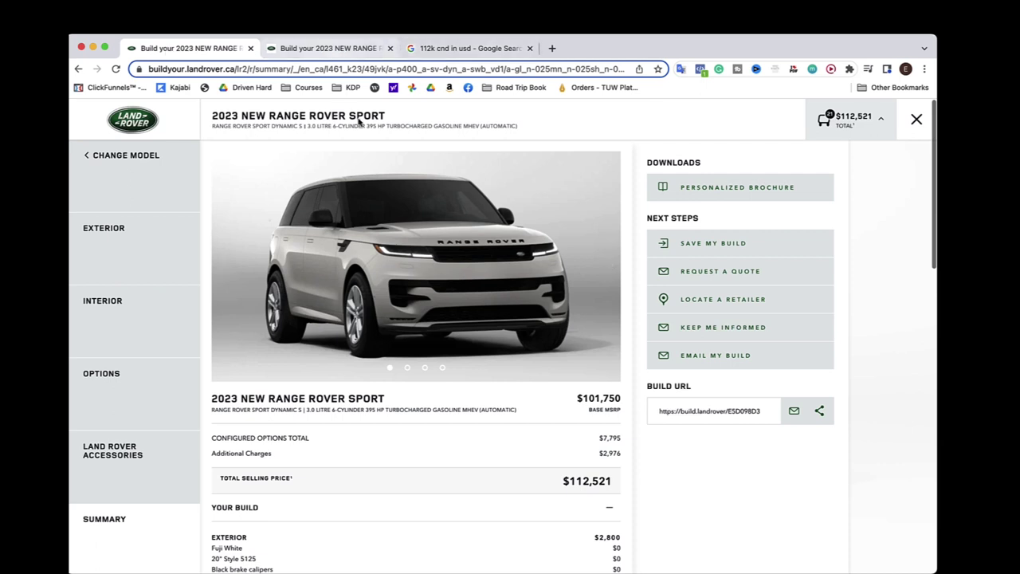
scroll(393, 195, down, 1)
scroll(393, 196, up, 1)
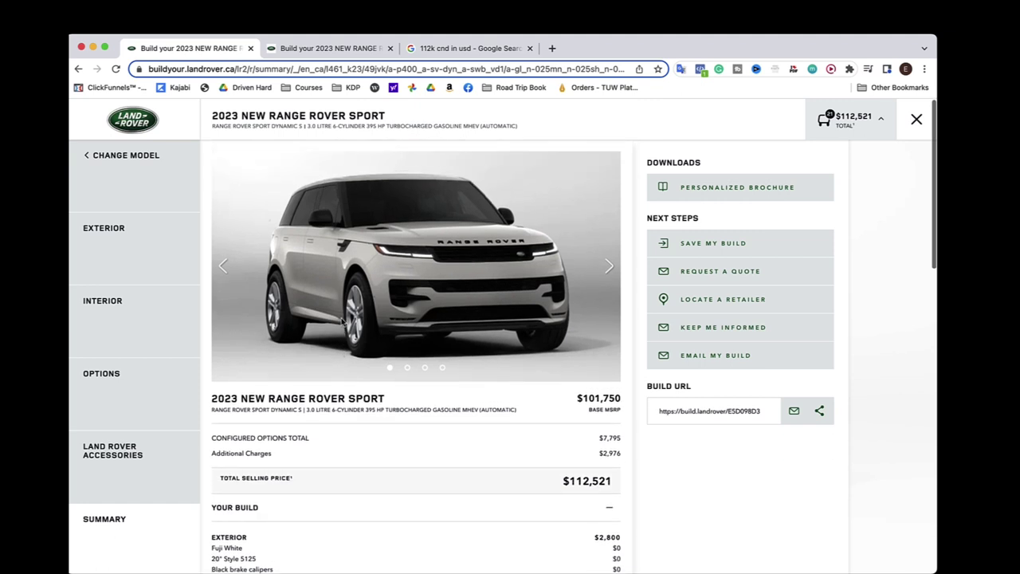
scroll(346, 319, down, 10)
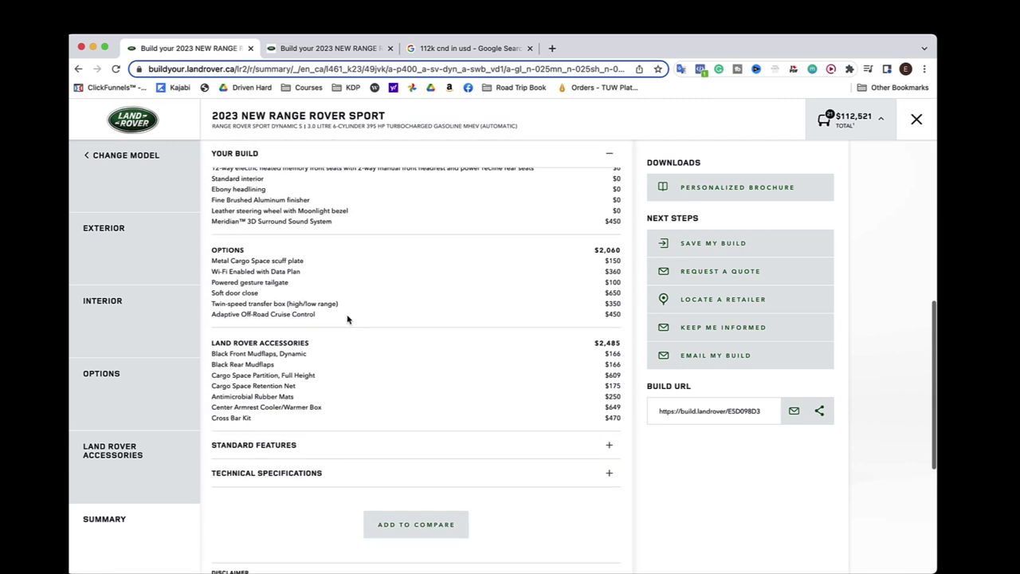
scroll(351, 321, up, 10)
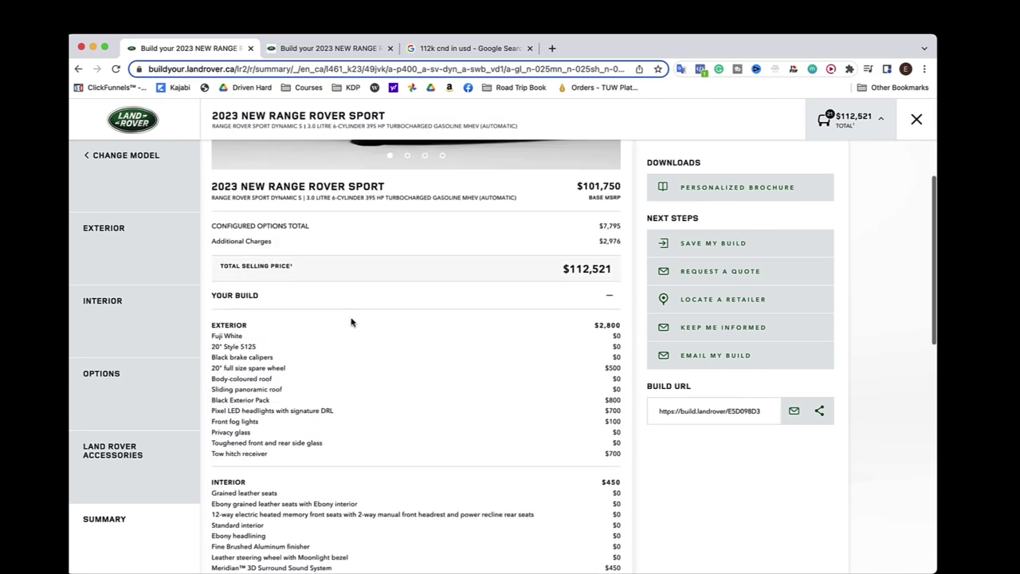